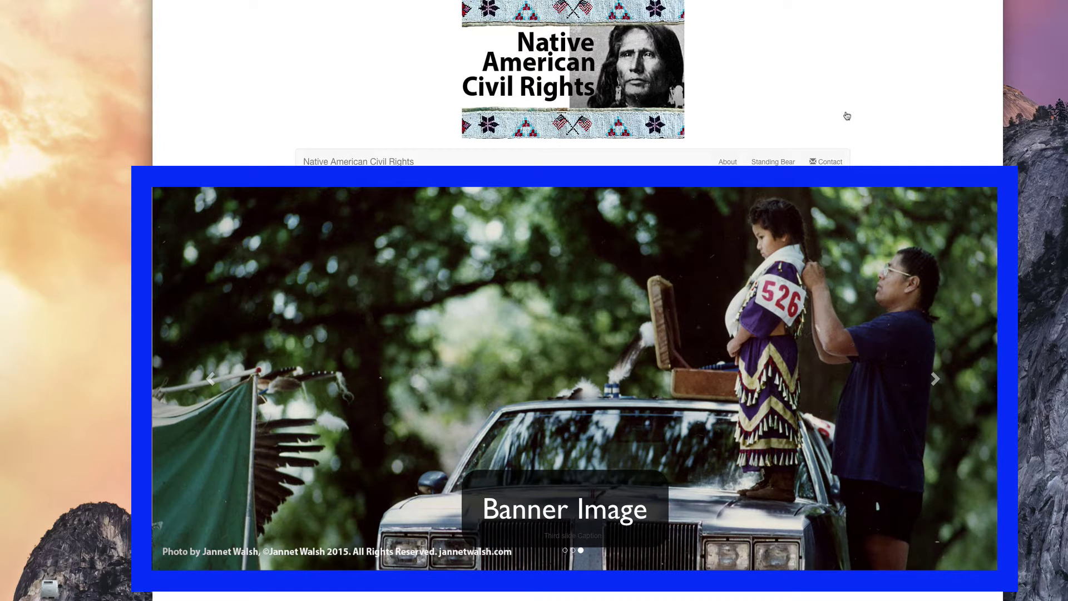
# Step: Launch Photoshop CC 2015 from the Dock and close its Welcome screen
pyautogui.scroll(-1, 847, 116)
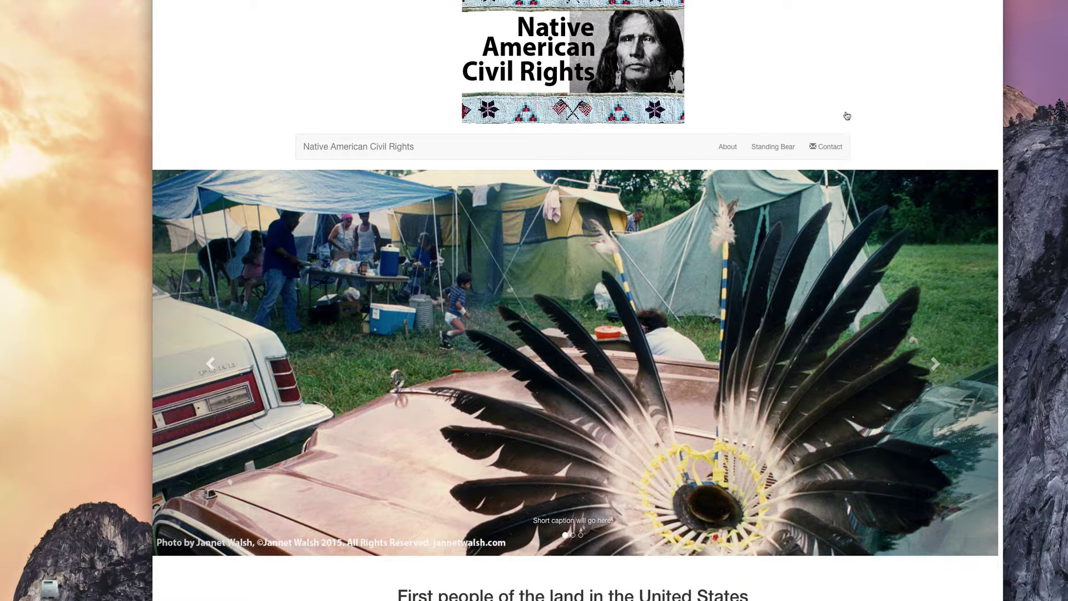
pyautogui.scroll(-1, 846, 116)
pyautogui.scroll(2, 844, 114)
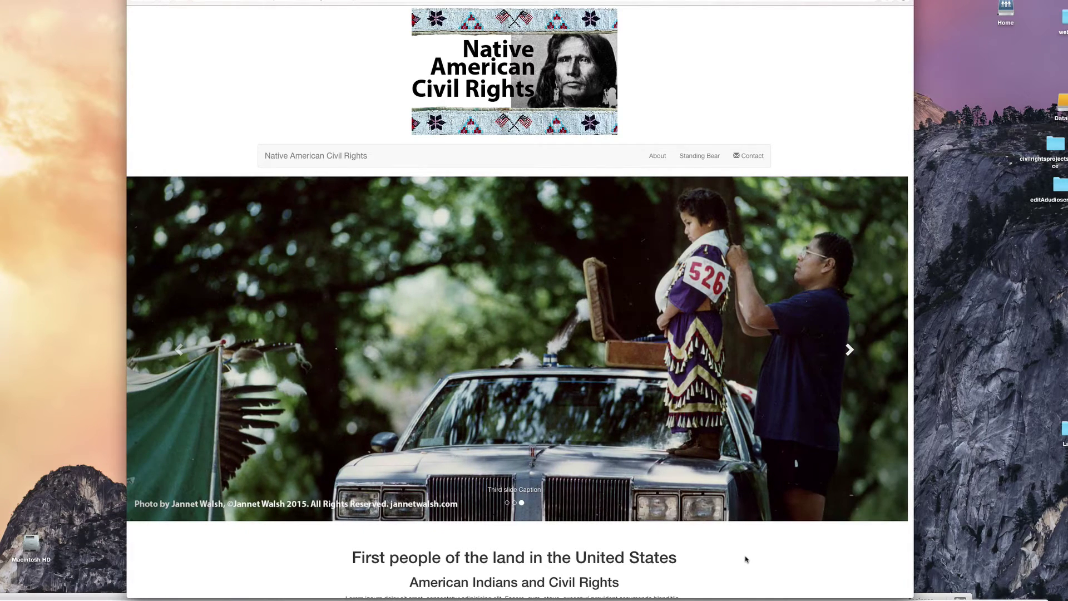
pyautogui.scroll(-5, 745, 560)
pyautogui.scroll(5, 746, 559)
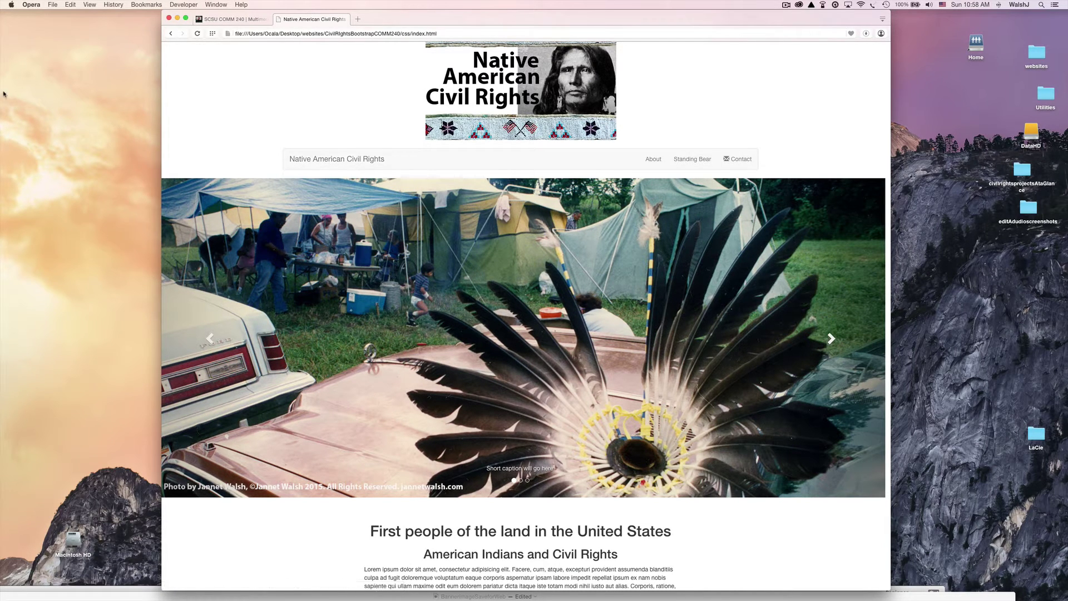
pyautogui.moveTo(1, 94)
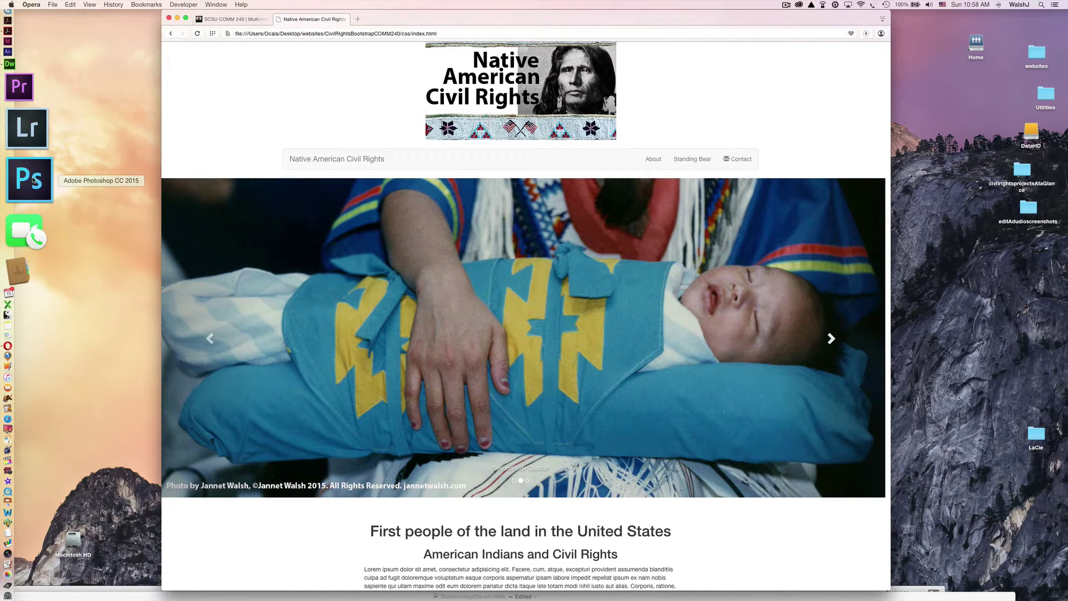
pyautogui.click(33, 181)
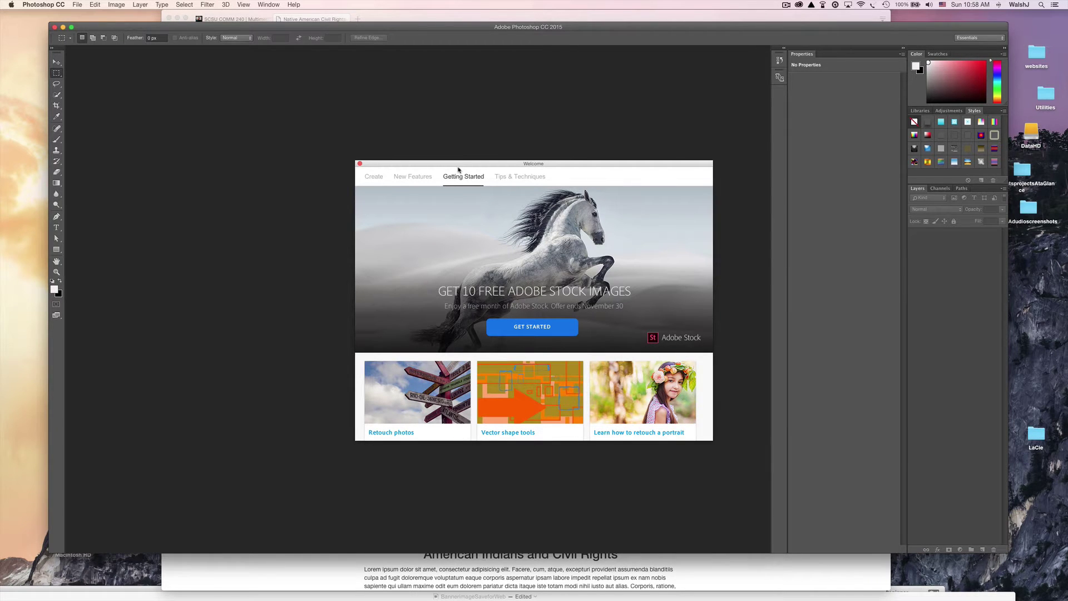
pyautogui.moveTo(433, 164); pyautogui.dragTo(446, 165)
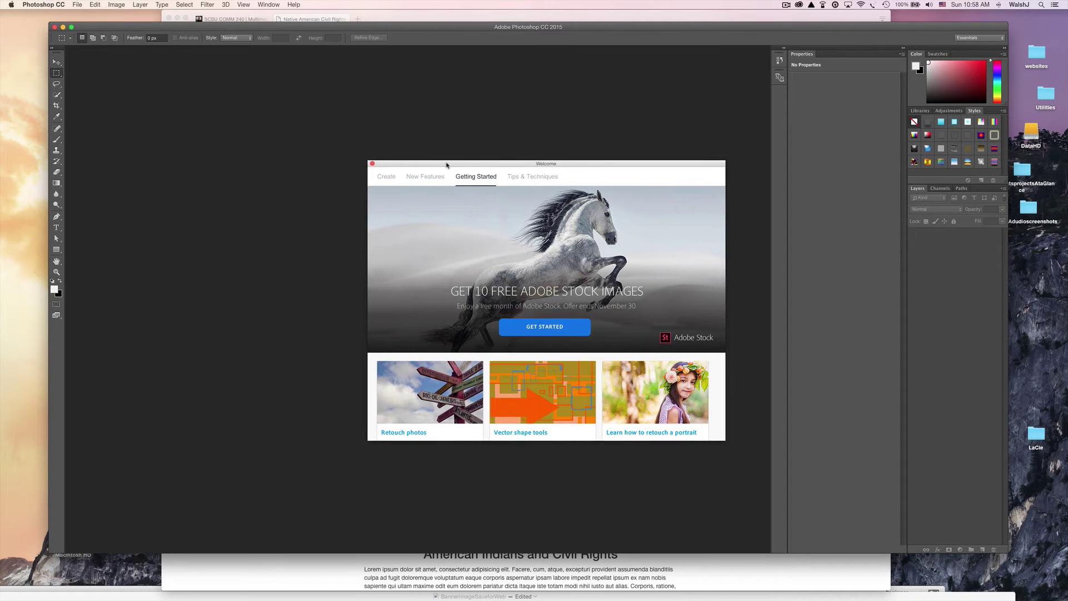
pyautogui.click(372, 165)
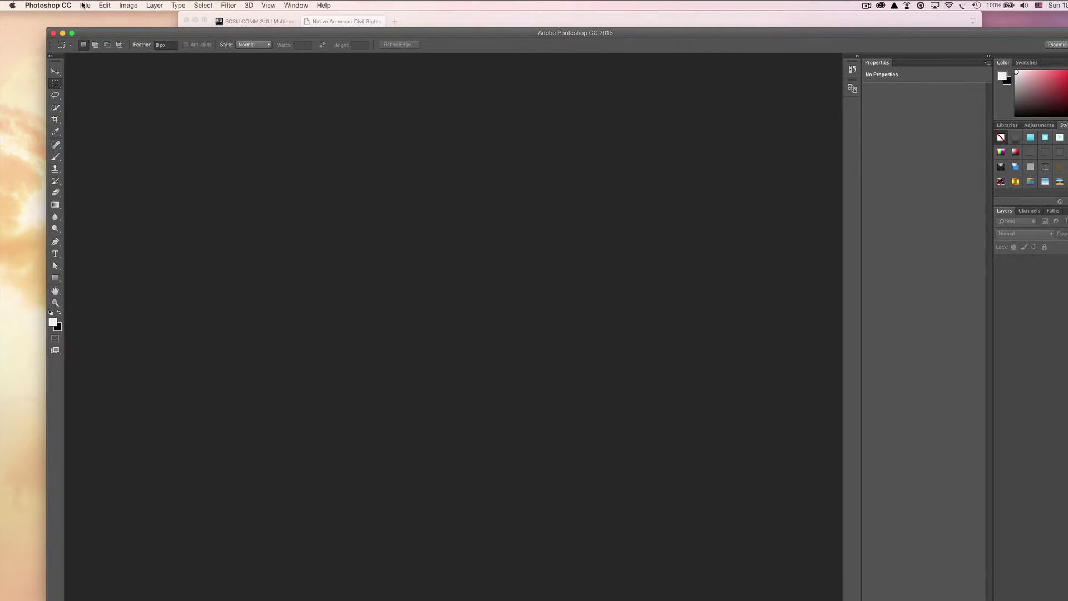
# Step: Create the document BannerCivilRights1600x700 at 1600×700 px, 72 ppi, with black Background Contents
pyautogui.click(84, 5)
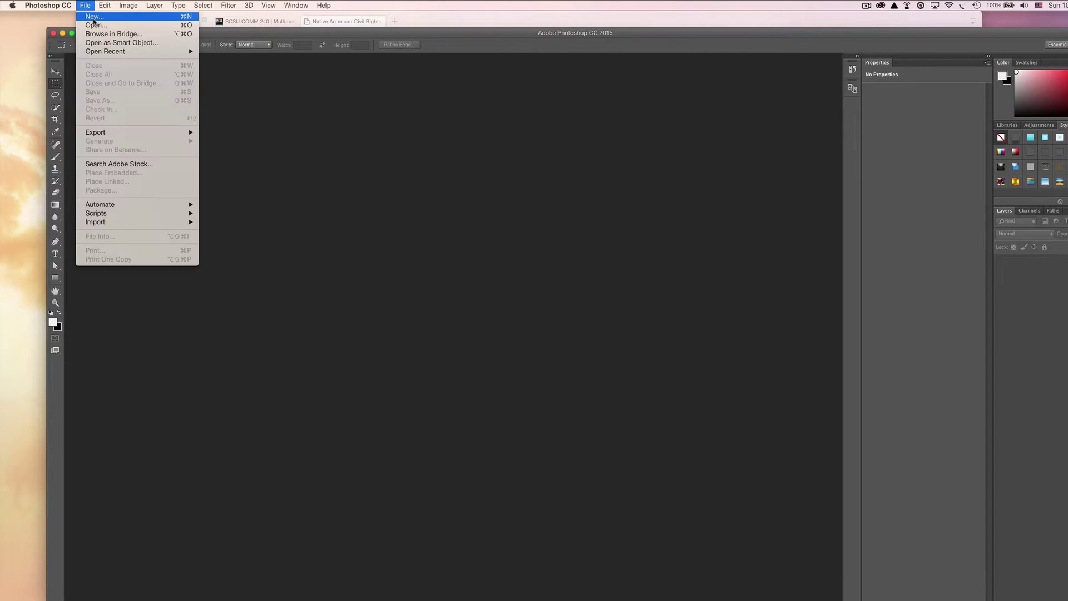
pyautogui.click(93, 19)
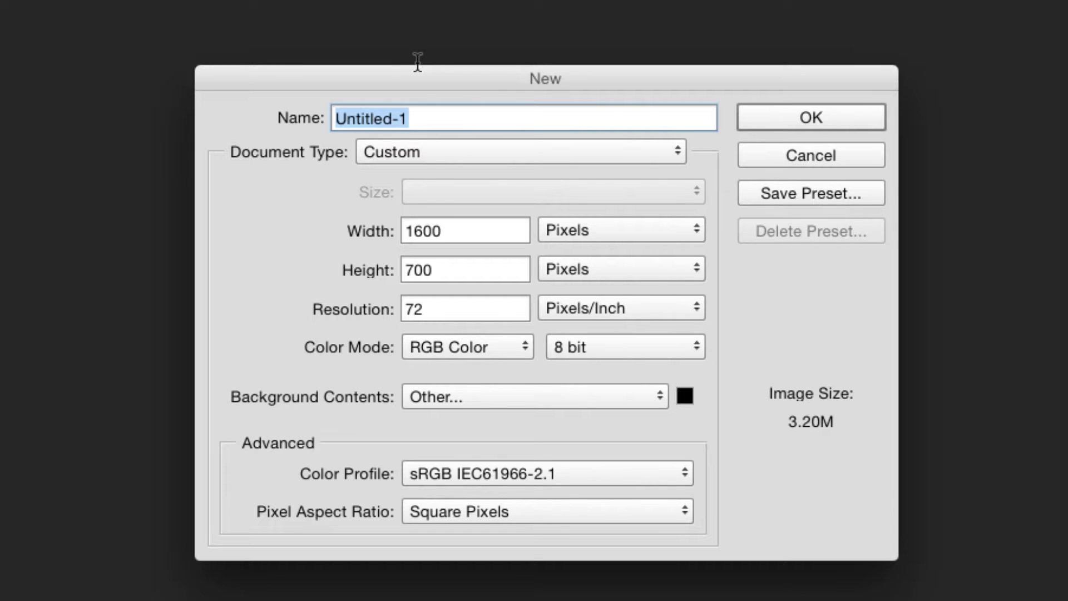
pyautogui.write('Banner')
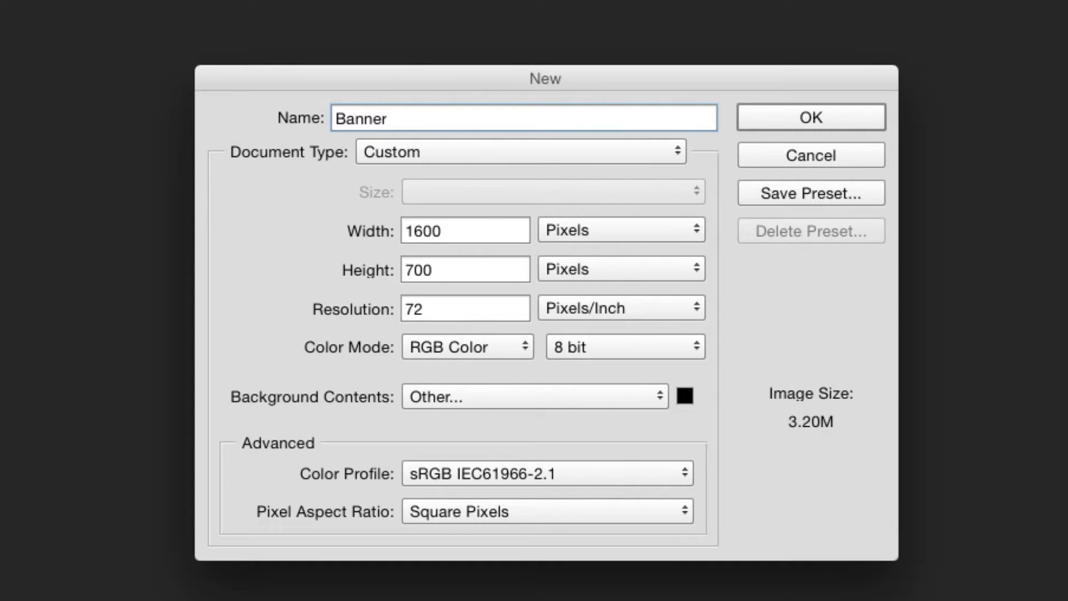
pyautogui.write('CivilRIghts')
pyautogui.press('BackSpace')
pyautogui.press('BackSpace')
pyautogui.press('BackSpace')
pyautogui.press('BackSpace')
pyautogui.press('BackSpace')
pyautogui.press('BackSpace')
pyautogui.write('ights')
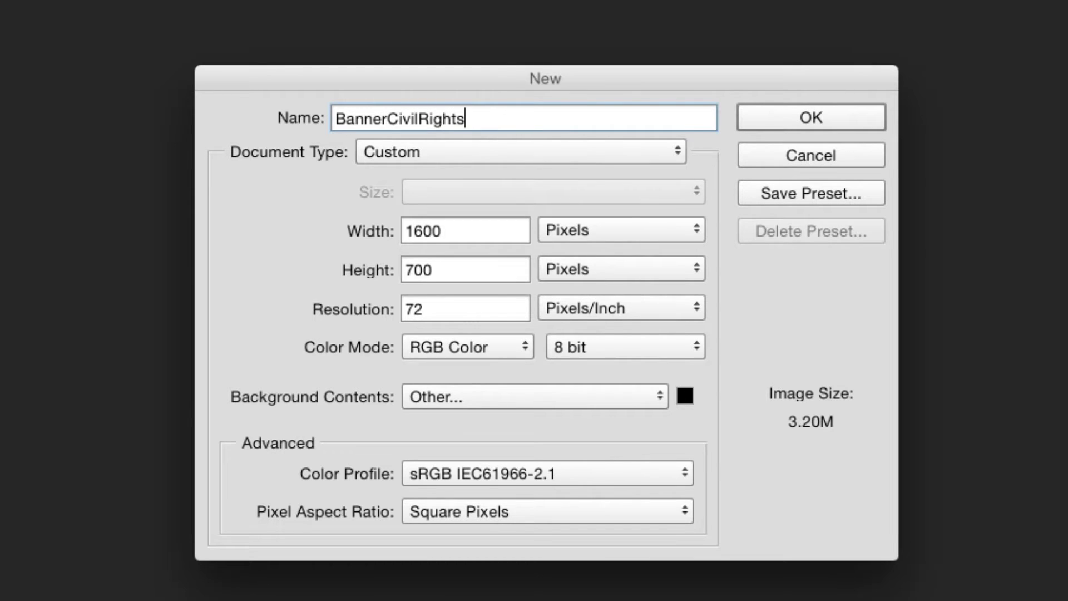
pyautogui.write('1600x700')
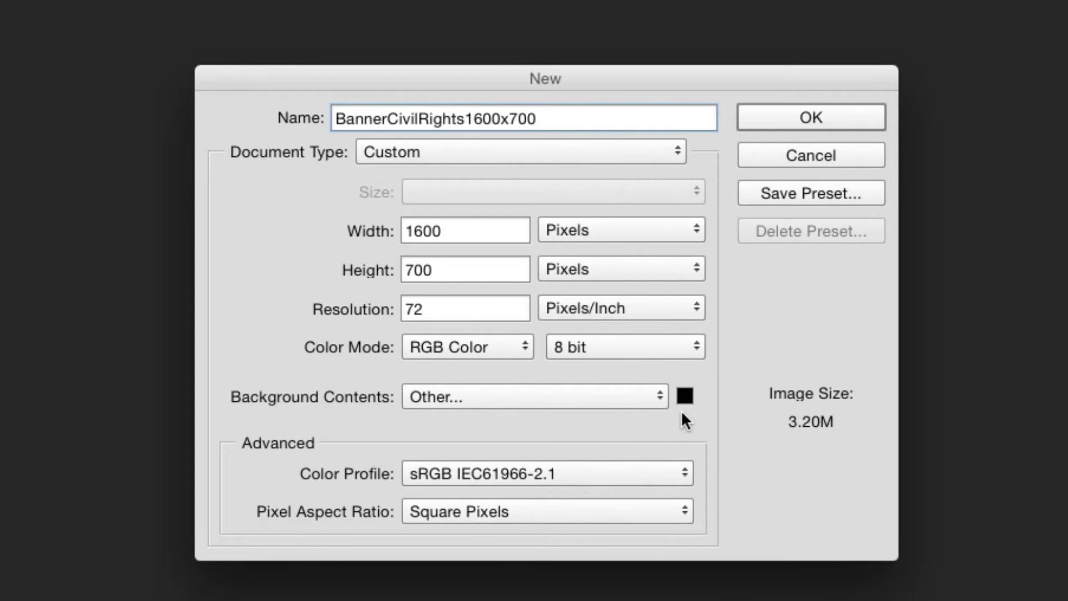
pyautogui.click(660, 397)
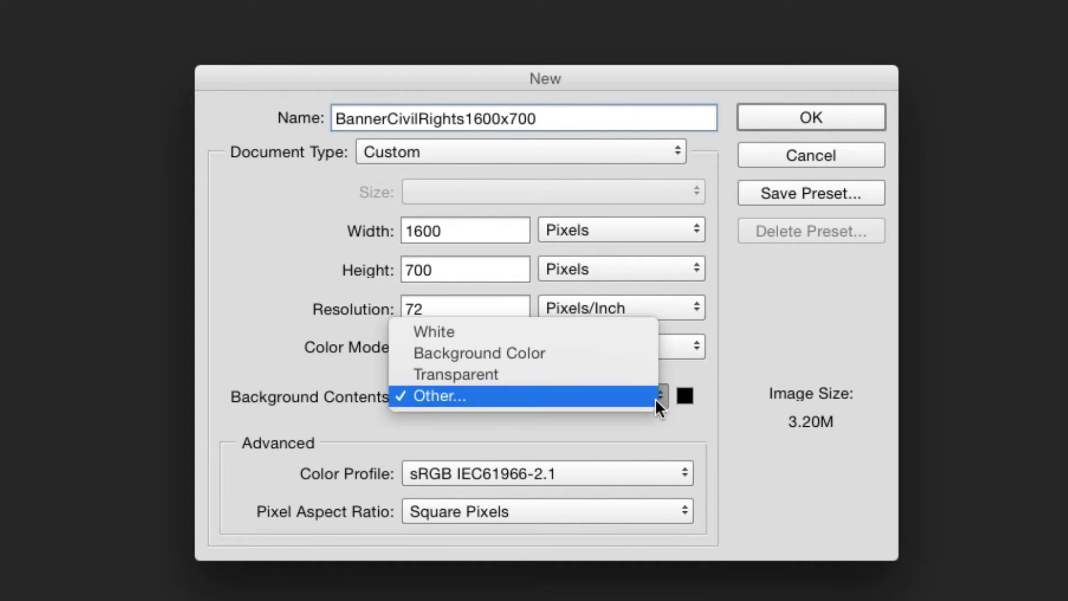
pyautogui.click(632, 421)
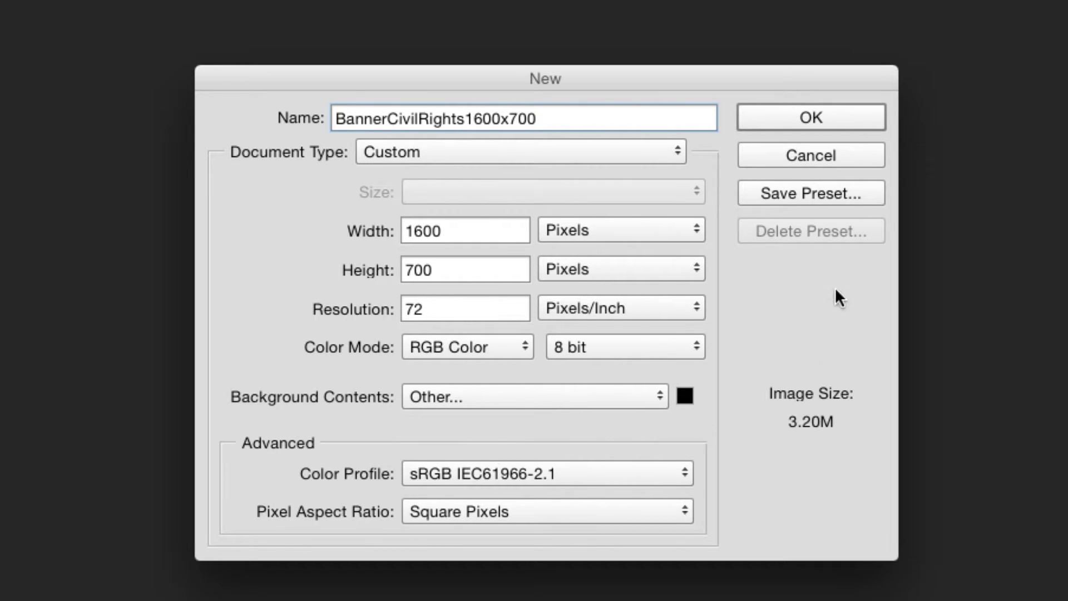
pyautogui.click(836, 113)
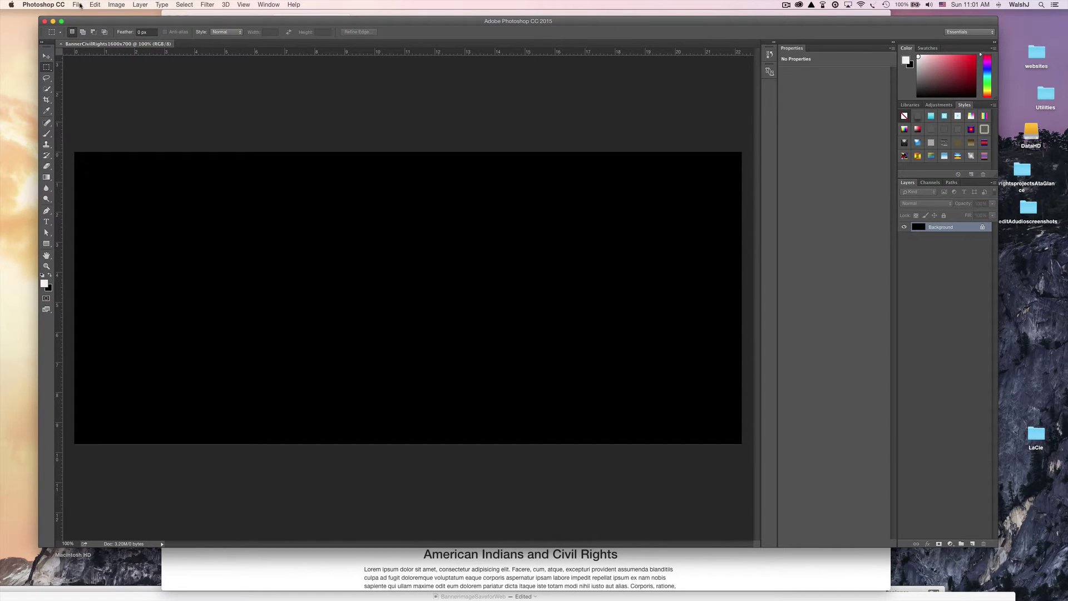
# Step: Place Embedded the ...Americans04.jpg feather photo from Banner_Image_CivilRights into the banner
pyautogui.click(90, 5)
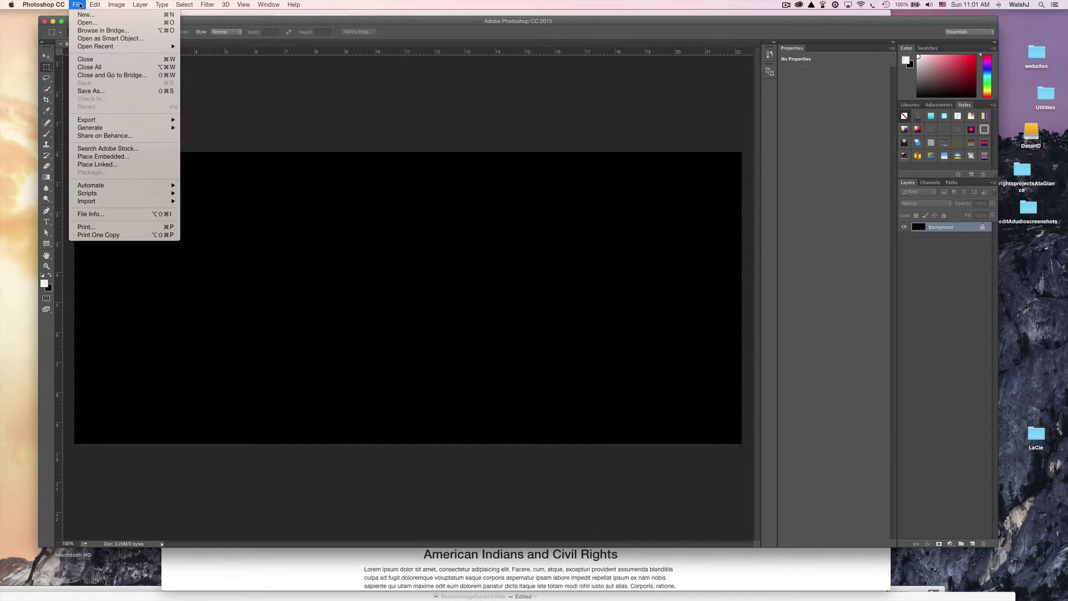
pyautogui.click(101, 157)
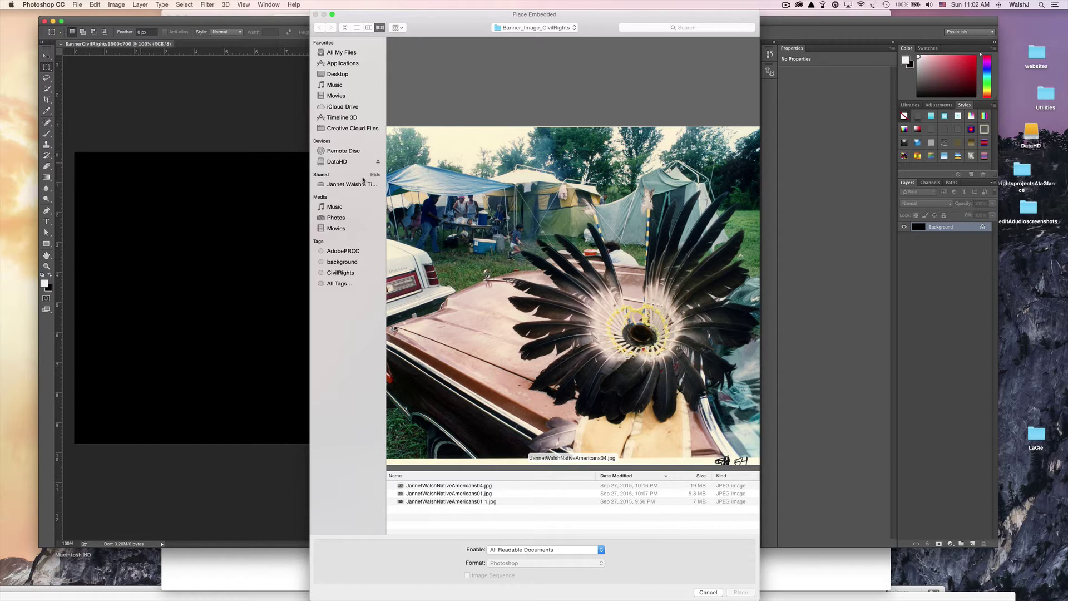
pyautogui.click(472, 486)
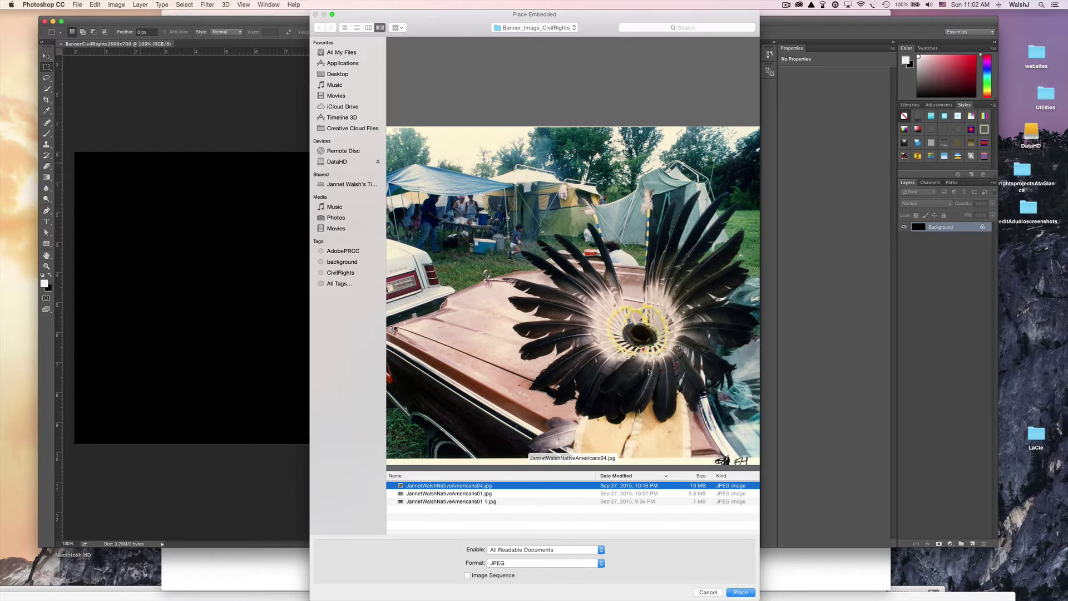
pyautogui.click(427, 495)
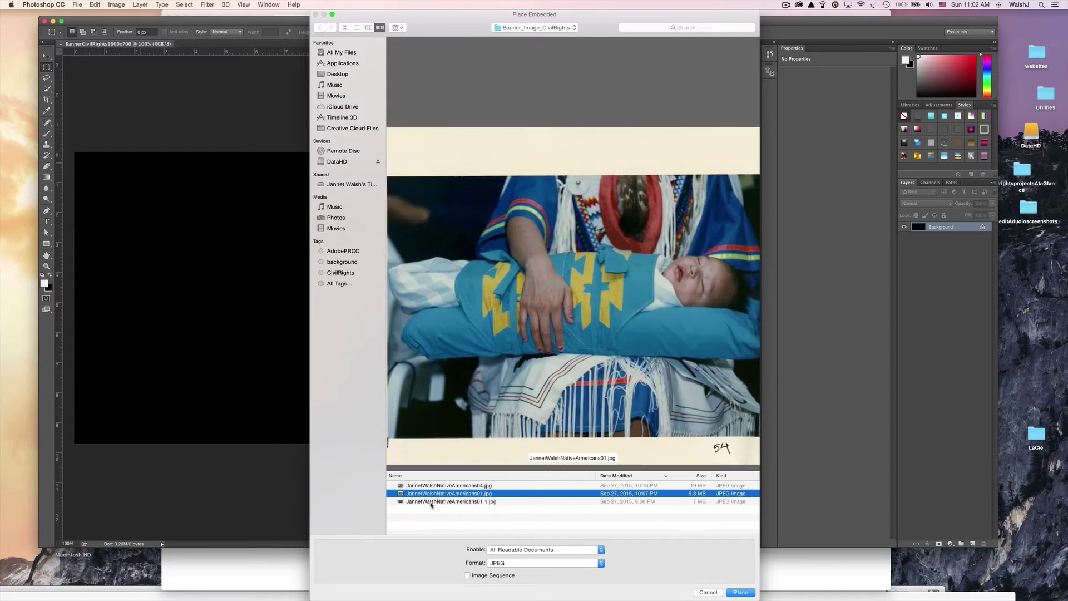
pyautogui.click(430, 501)
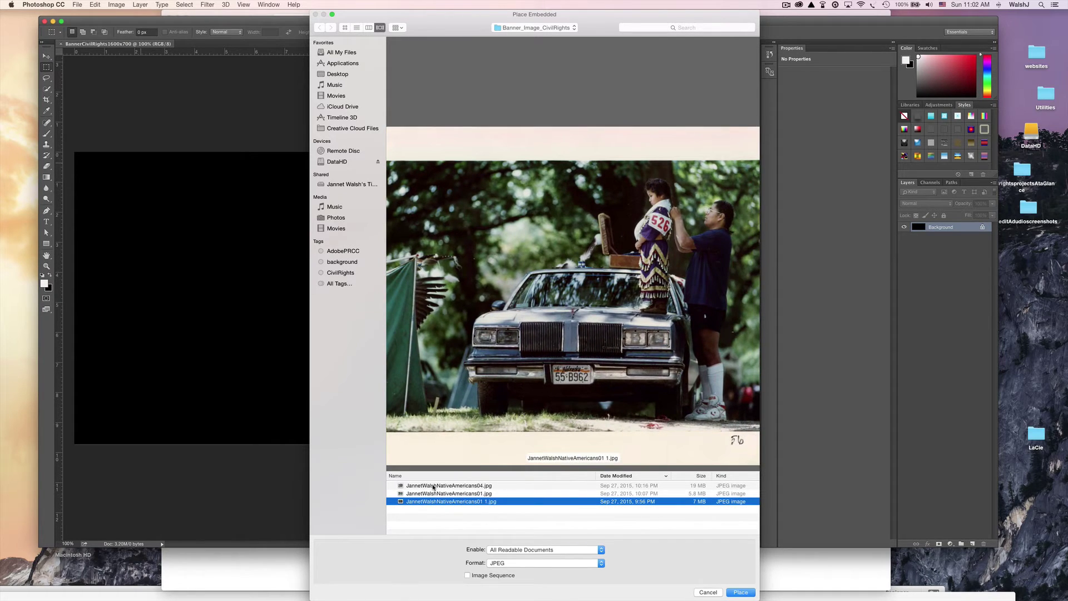
pyautogui.click(433, 487)
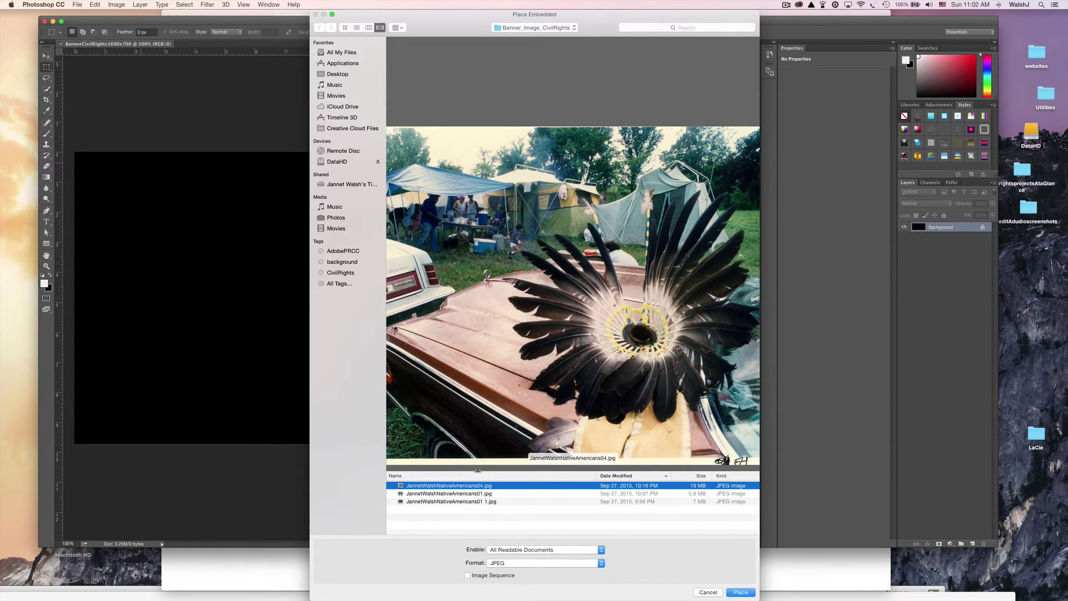
pyautogui.moveTo(477, 470); pyautogui.dragTo(476, 424)
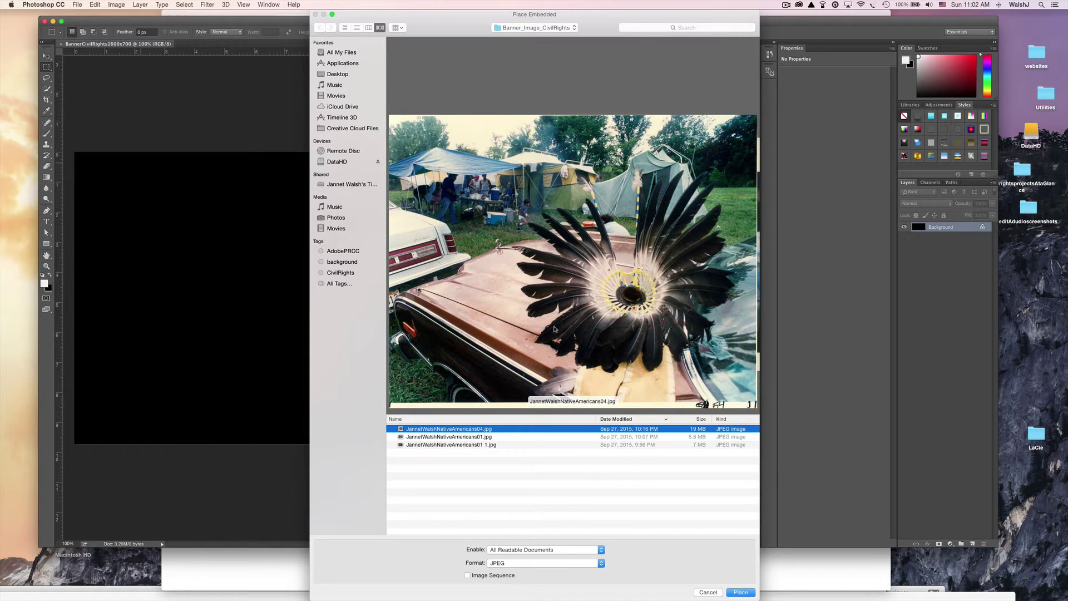
pyautogui.click(743, 592)
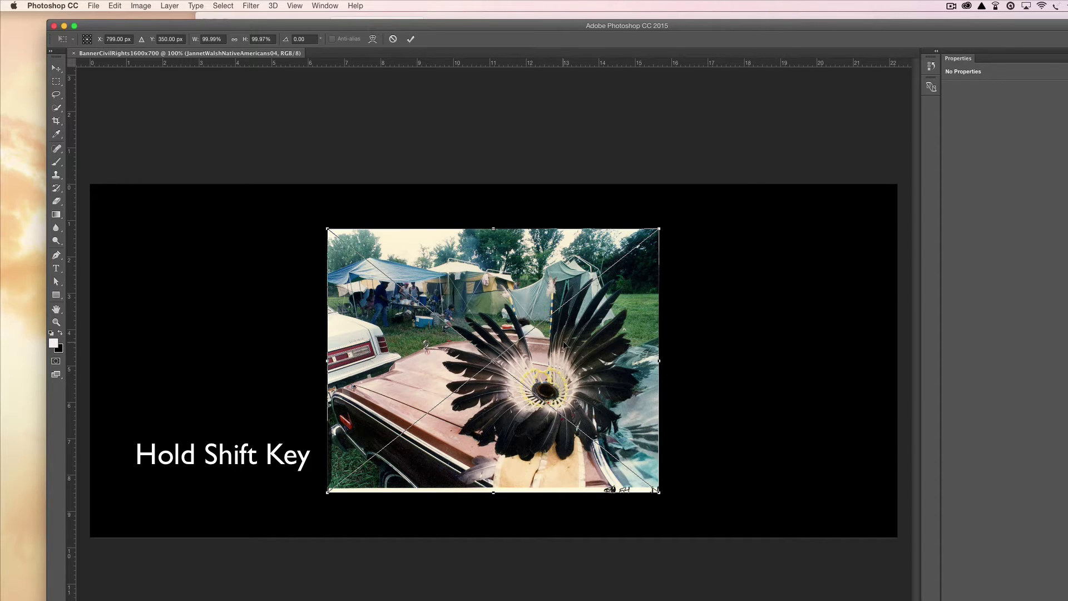
# Step: Stretch the placed photo across the banner, then reject it with Don't Place
pyautogui.moveTo(548, 342); pyautogui.dragTo(330, 238)
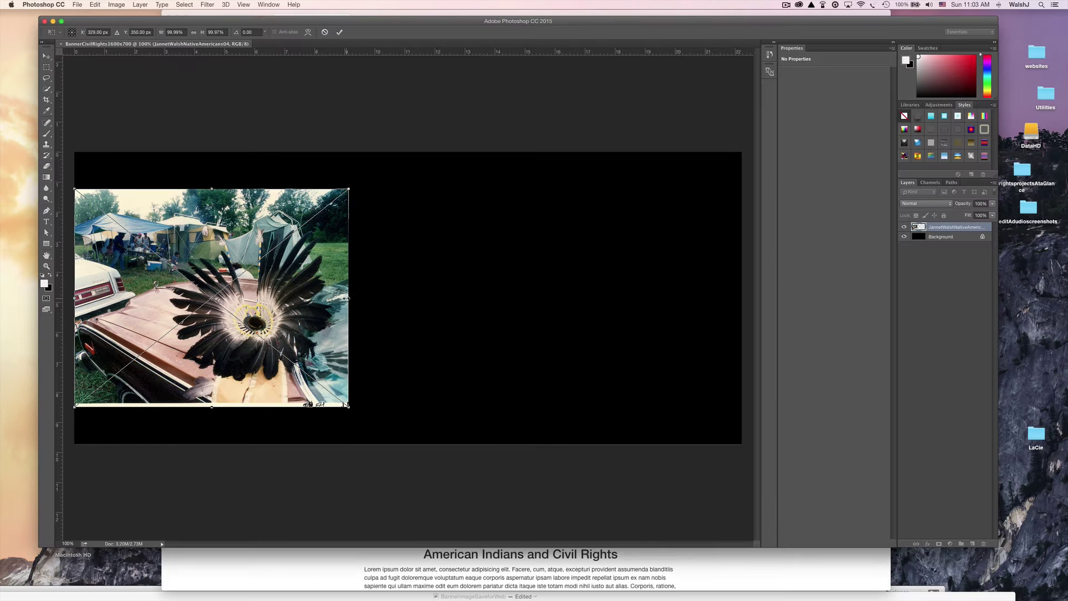
pyautogui.moveTo(421, 361); pyautogui.dragTo(479, 353)
pyautogui.moveTo(397, 291); pyautogui.dragTo(667, 294)
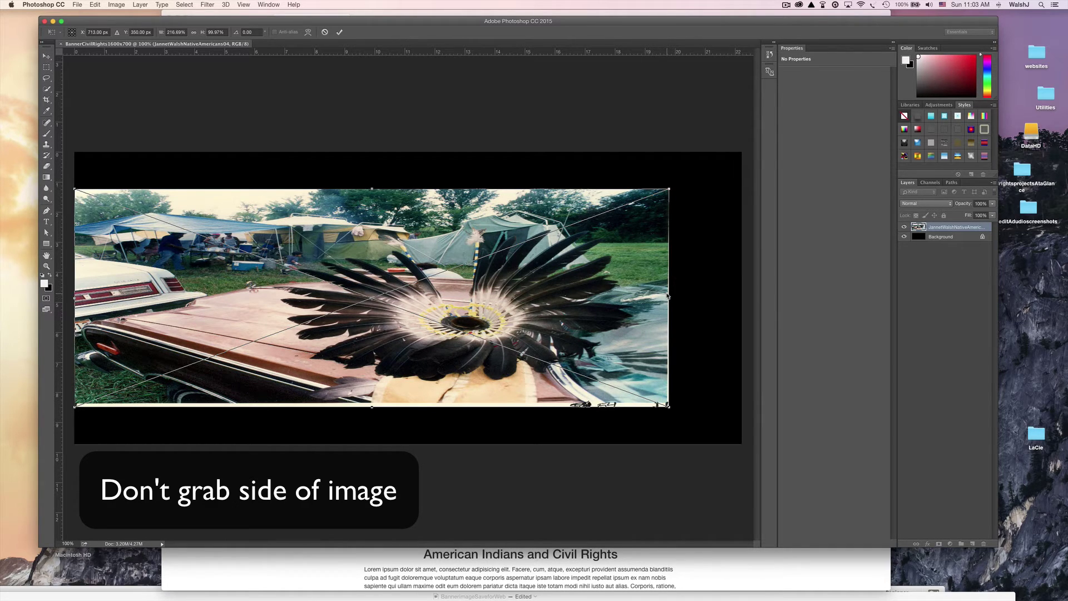
pyautogui.moveTo(669, 298); pyautogui.dragTo(737, 288)
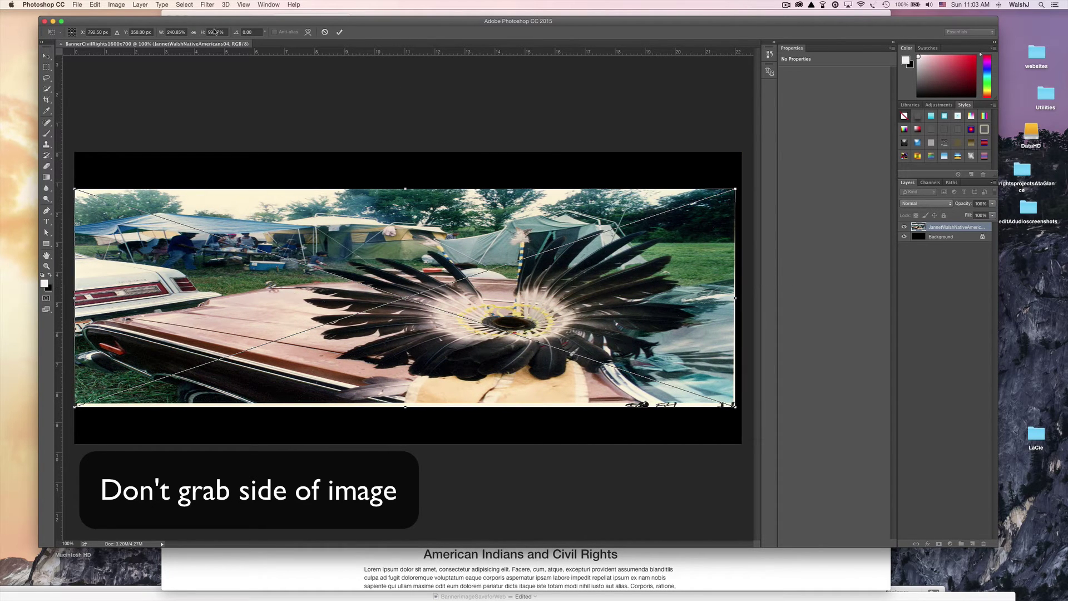
pyautogui.click(46, 57)
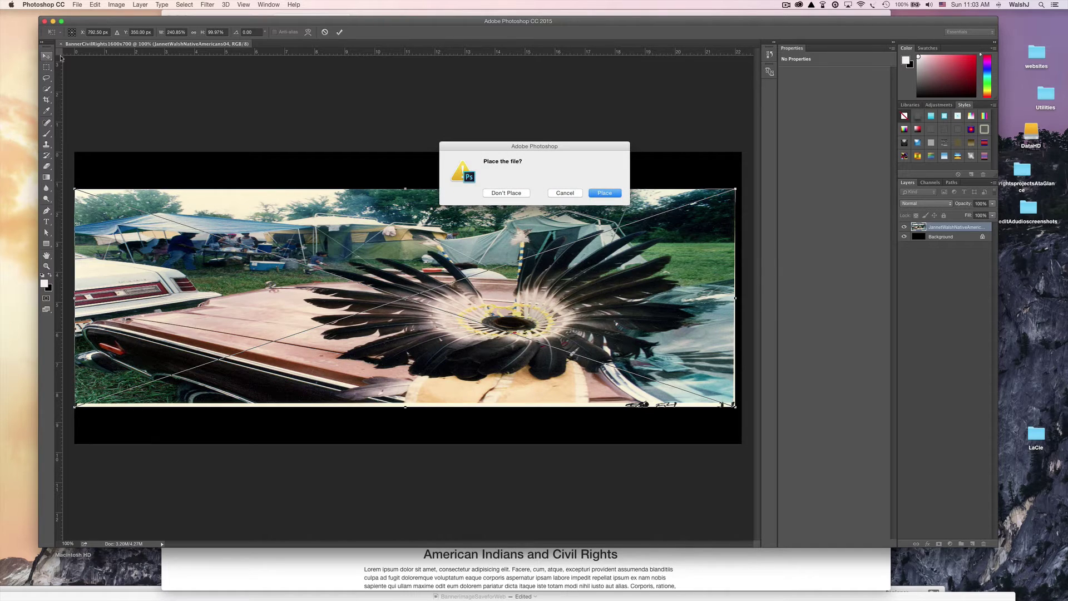
pyautogui.click(515, 194)
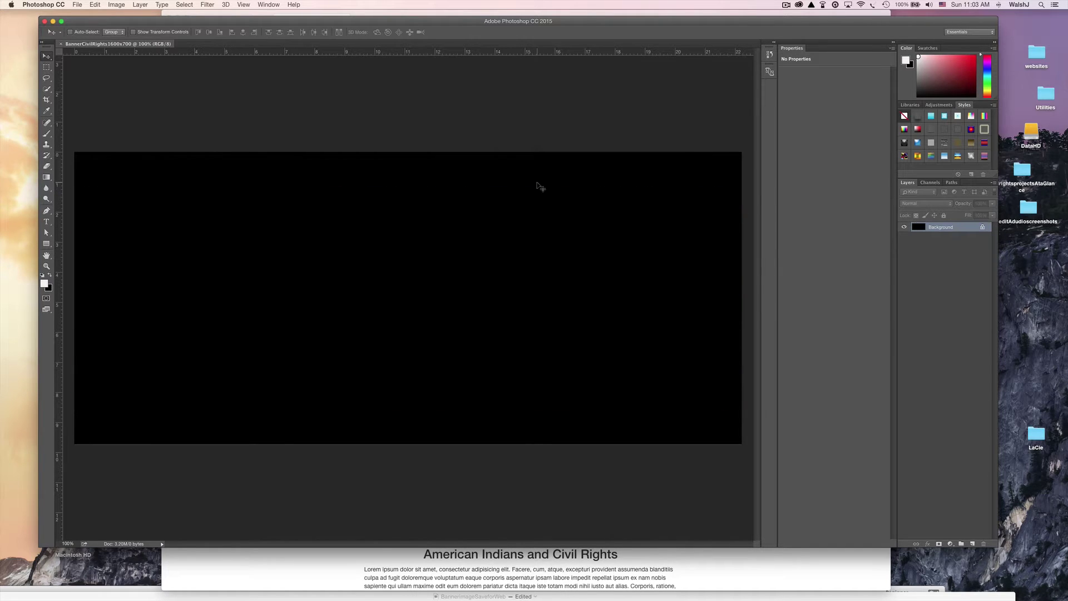
# Step: Place Embedded JannetWalshNativeAmericans04.jpg and drag it against the banner's left edge
pyautogui.click(78, 4)
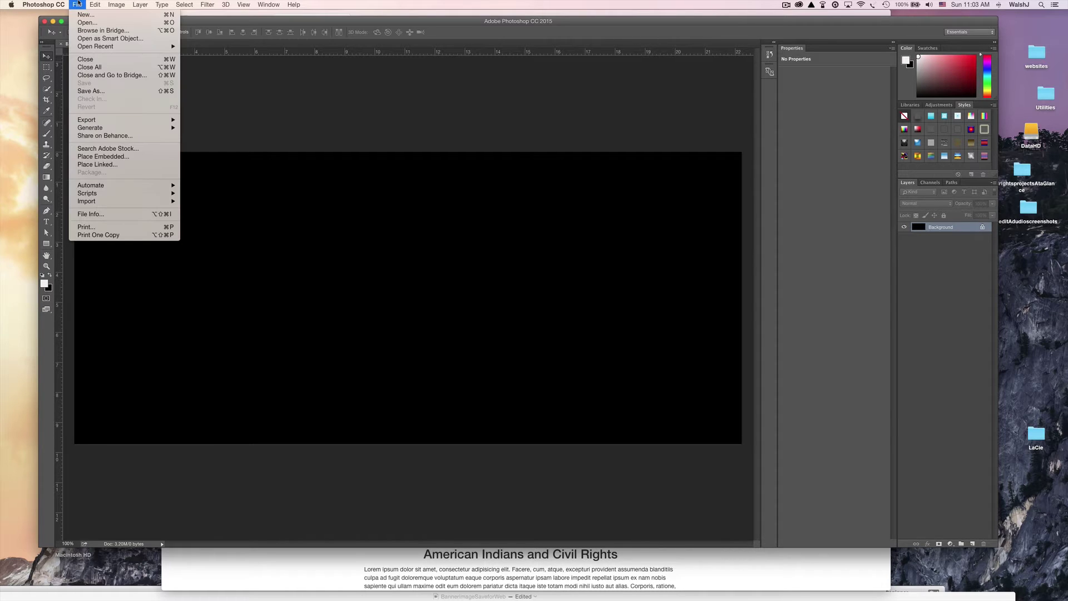
pyautogui.click(99, 156)
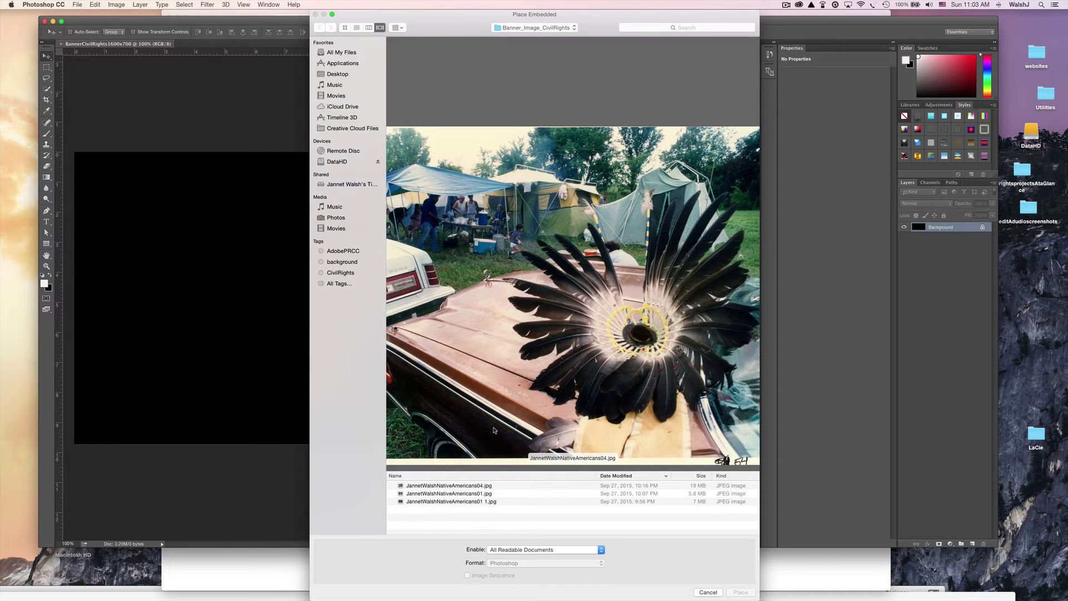
pyautogui.click(460, 486)
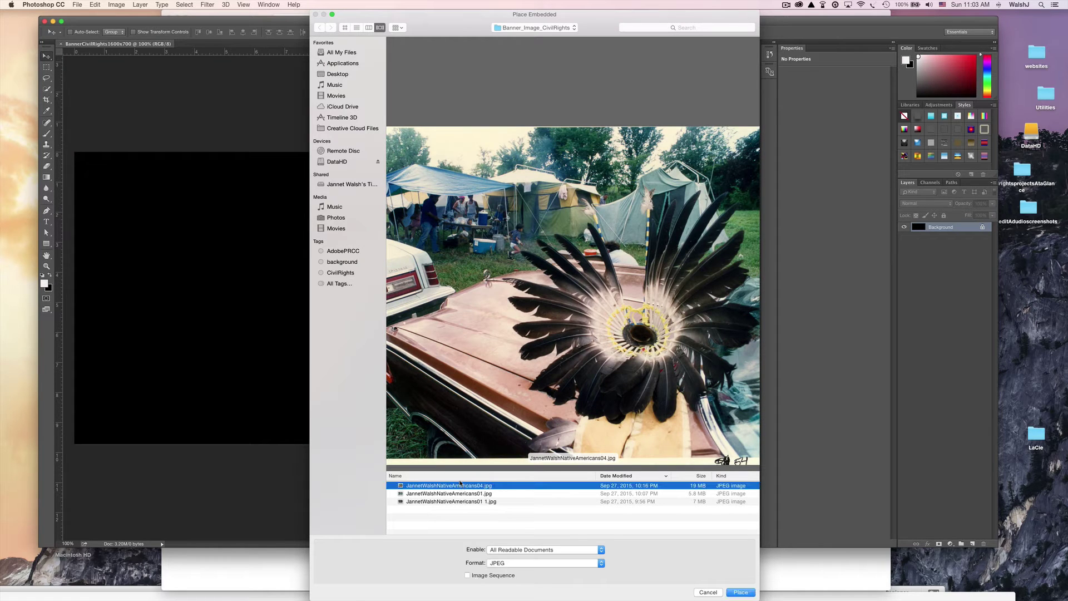
pyautogui.click(741, 593)
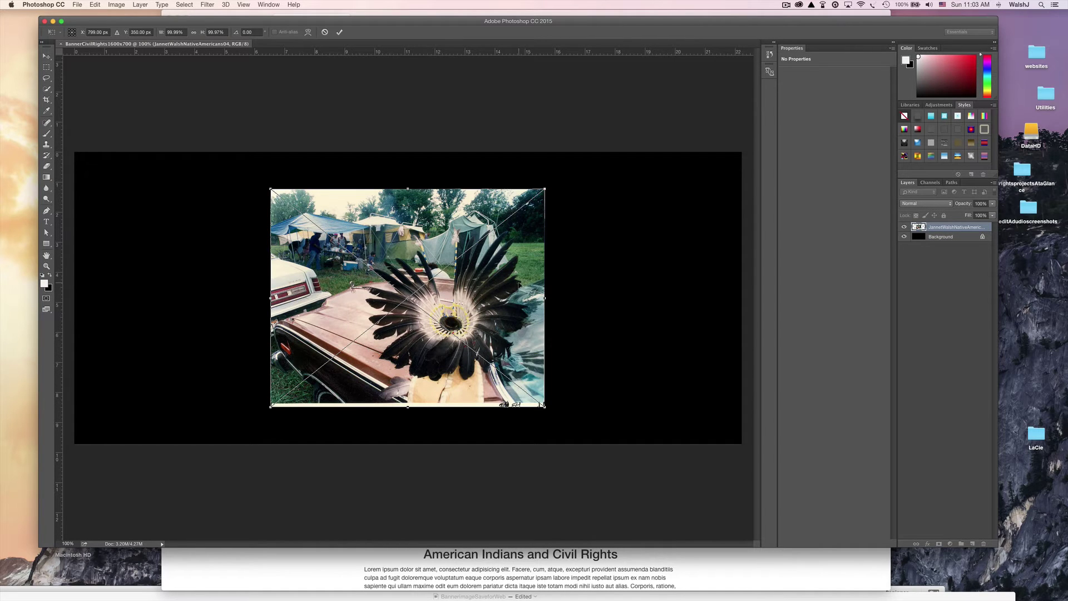
pyautogui.moveTo(540, 404); pyautogui.dragTo(353, 406)
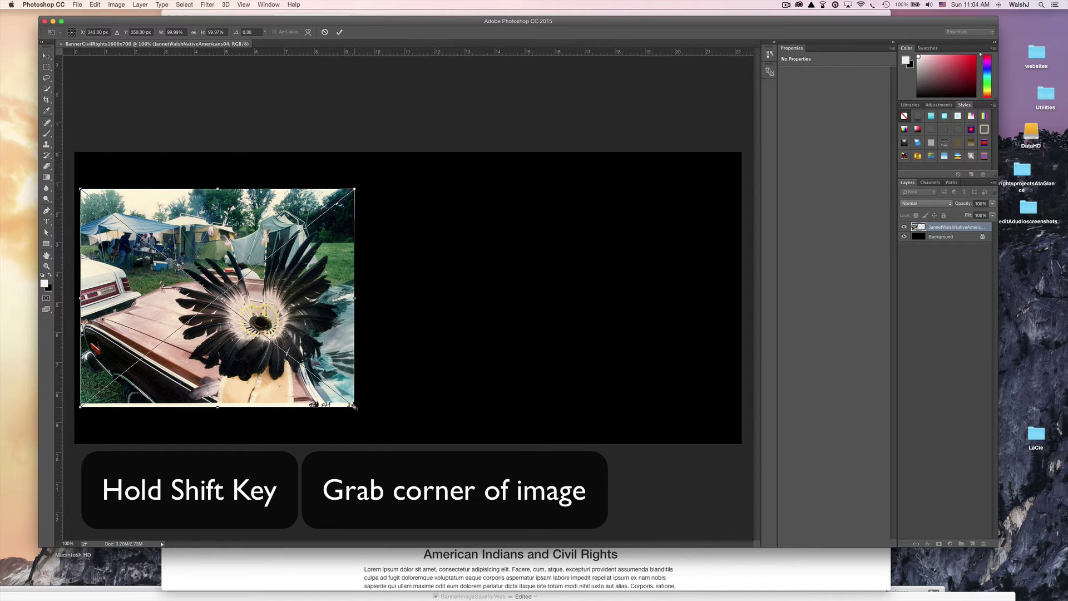
# Step: Scale the photo proportionally to about 244% and raise it to frame the feathers and tents
pyautogui.moveTo(354, 406); pyautogui.dragTo(511, 531)
pyautogui.moveTo(576, 456); pyautogui.dragTo(902, 520)
pyautogui.moveTo(669, 328); pyautogui.dragTo(672, 234)
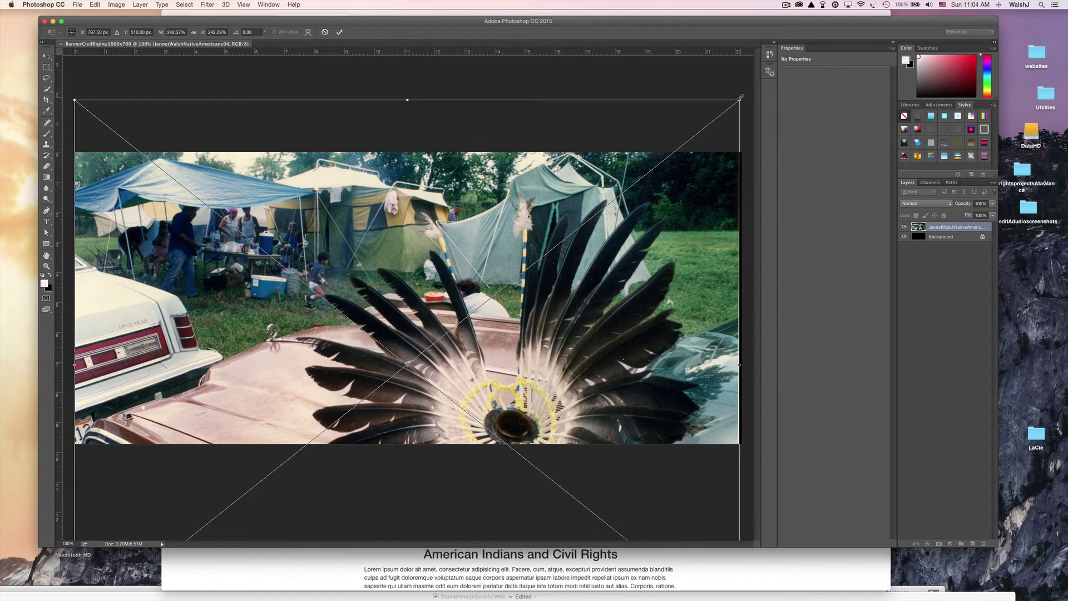
pyautogui.moveTo(743, 98); pyautogui.dragTo(747, 96)
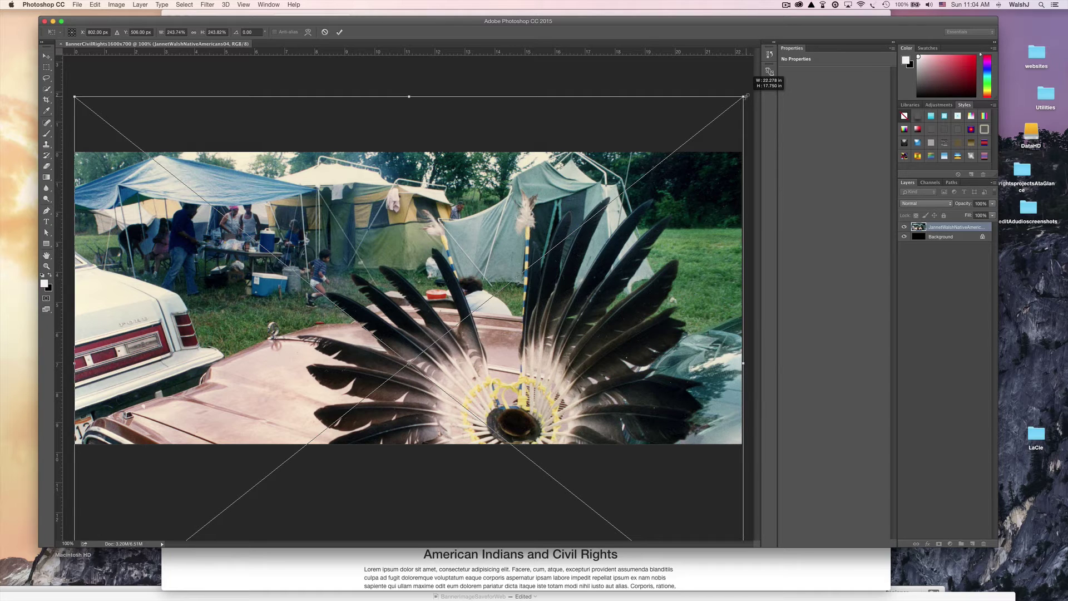
pyautogui.moveTo(747, 96); pyautogui.dragTo(747, 94)
pyautogui.moveTo(581, 203); pyautogui.dragTo(580, 198)
pyautogui.moveTo(353, 252)
pyautogui.mouseDown()
pyautogui.moveTo(357, 128)
pyautogui.moveTo(355, 251)
pyautogui.mouseUp()
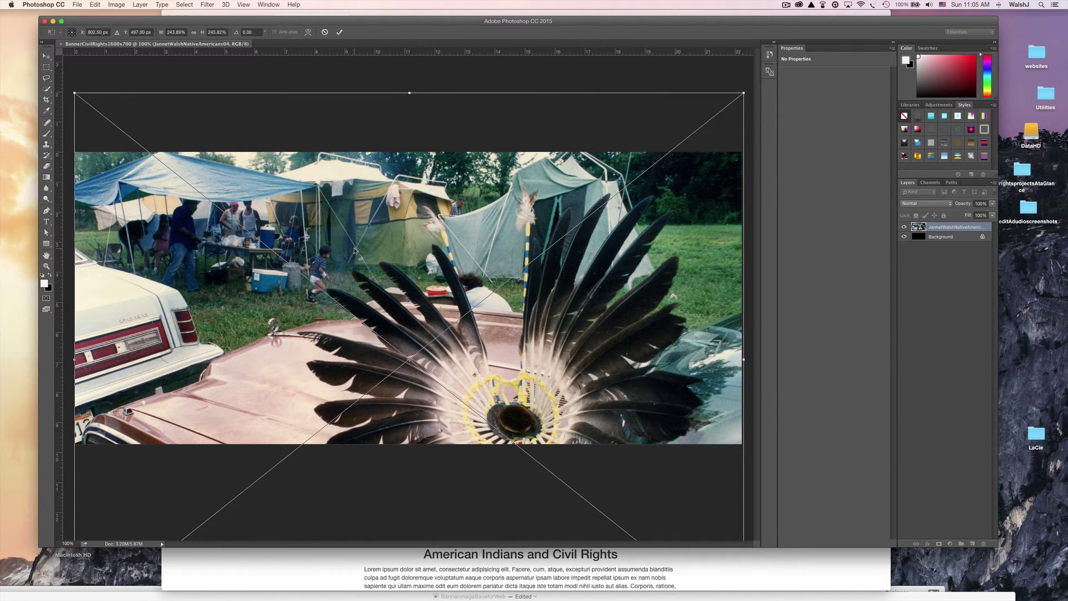
# Step: Commit the resized photo as an embedded smart object by choosing Place
pyautogui.click(46, 57)
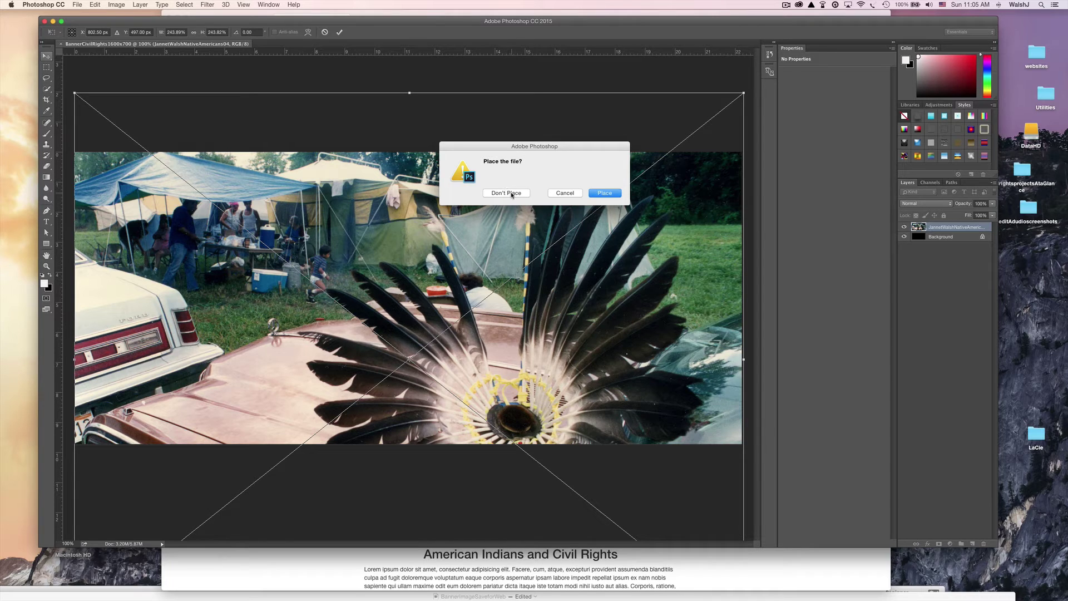
pyautogui.click(620, 191)
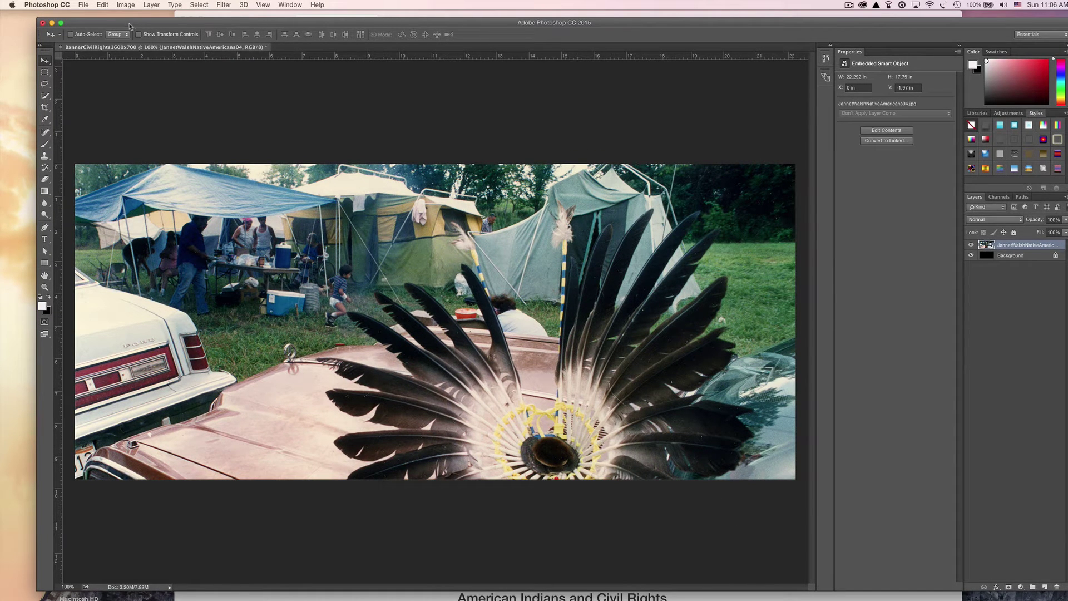
pyautogui.click(82, 5)
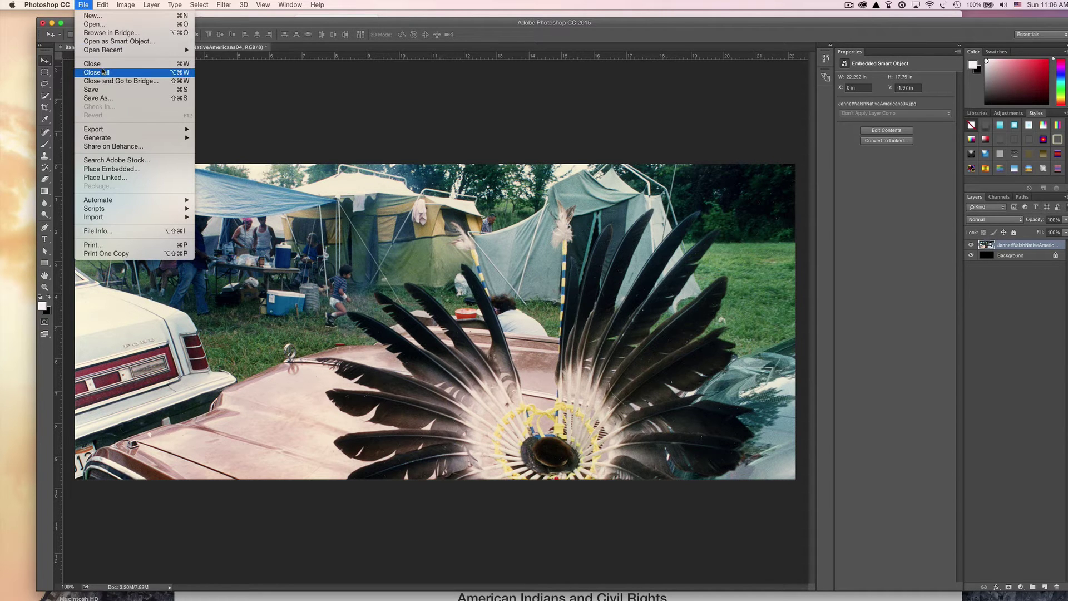
# Step: Save As PowwowBannerOmaha1600x700.psd, accepting Maximize Compatibility in Photoshop Format Options
pyautogui.click(104, 99)
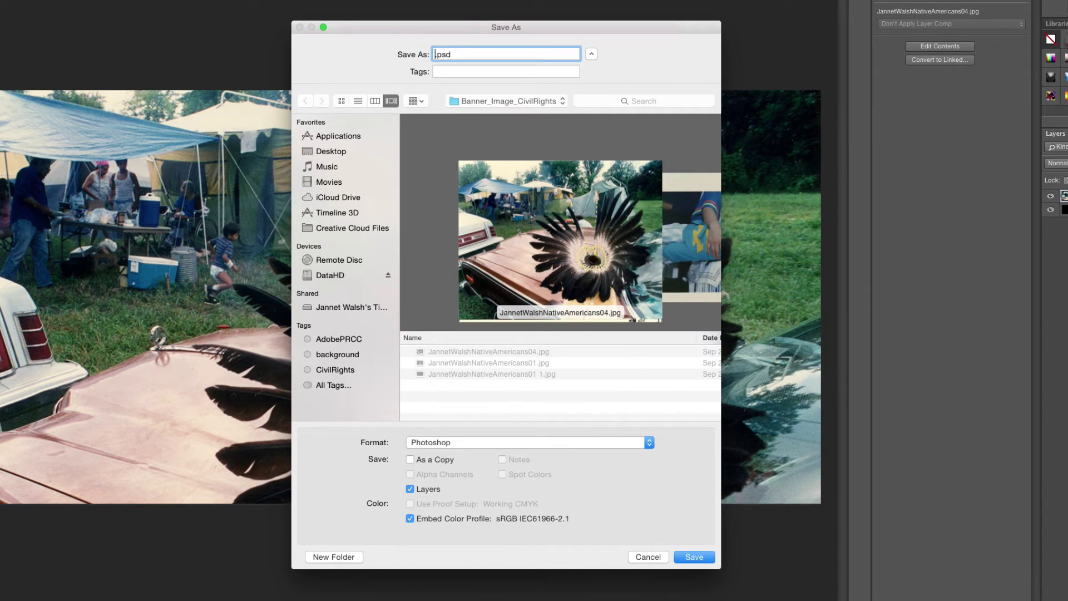
pyautogui.write('Powwo')
pyautogui.write('wBannerOmaha')
pyautogui.press('BackSpace')
pyautogui.press('BackSpace')
pyautogui.press('BackSpace')
pyautogui.write('aha')
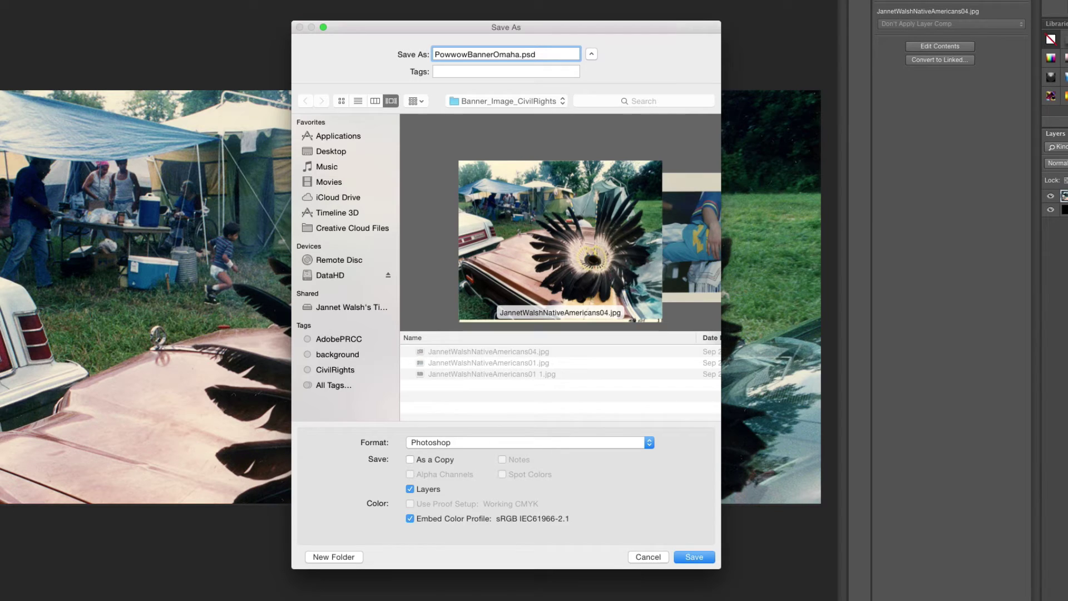
pyautogui.write('1600x700')
pyautogui.click(695, 557)
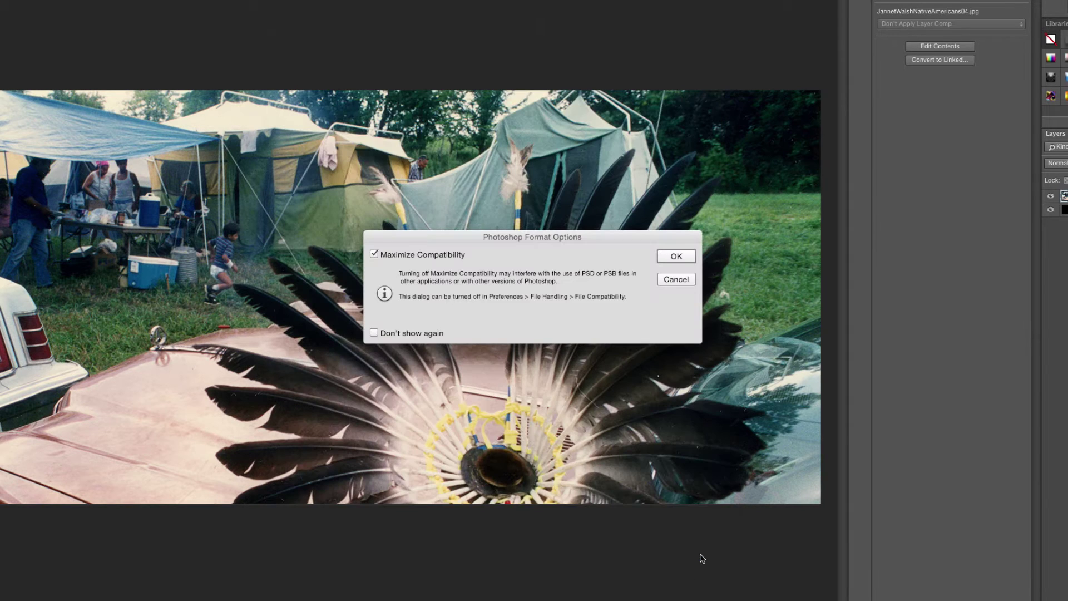
pyautogui.click(676, 256)
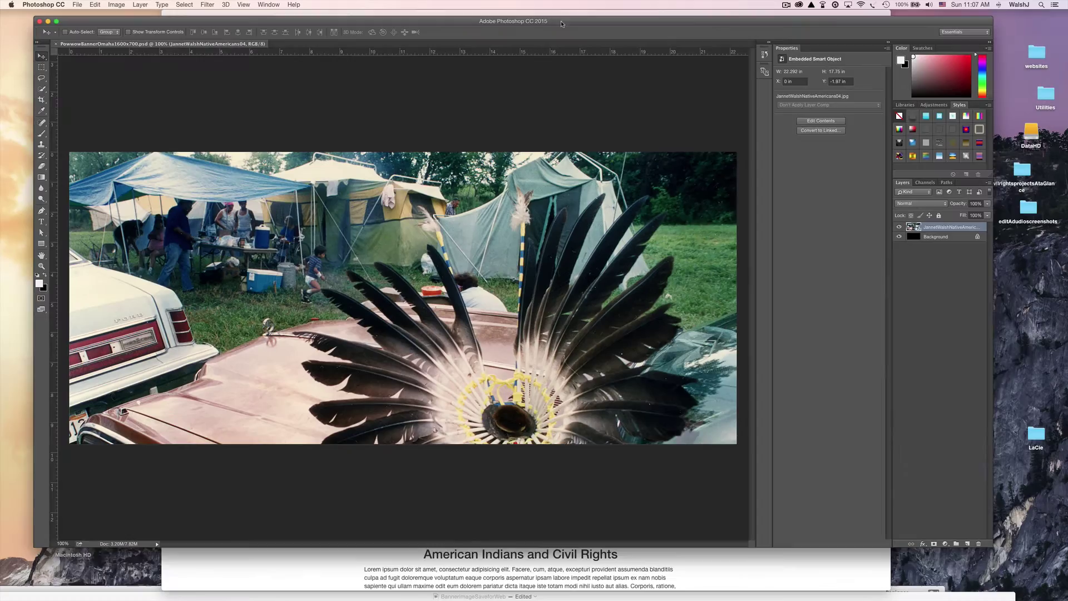
# Step: Preview PowwowBannerOmaha1600x700.psd in the Finder folder, then return to Photoshop
pyautogui.moveTo(561, 24); pyautogui.dragTo(537, 156)
pyautogui.moveTo(552, 14); pyautogui.dragTo(602, 229)
pyautogui.click(635, 36)
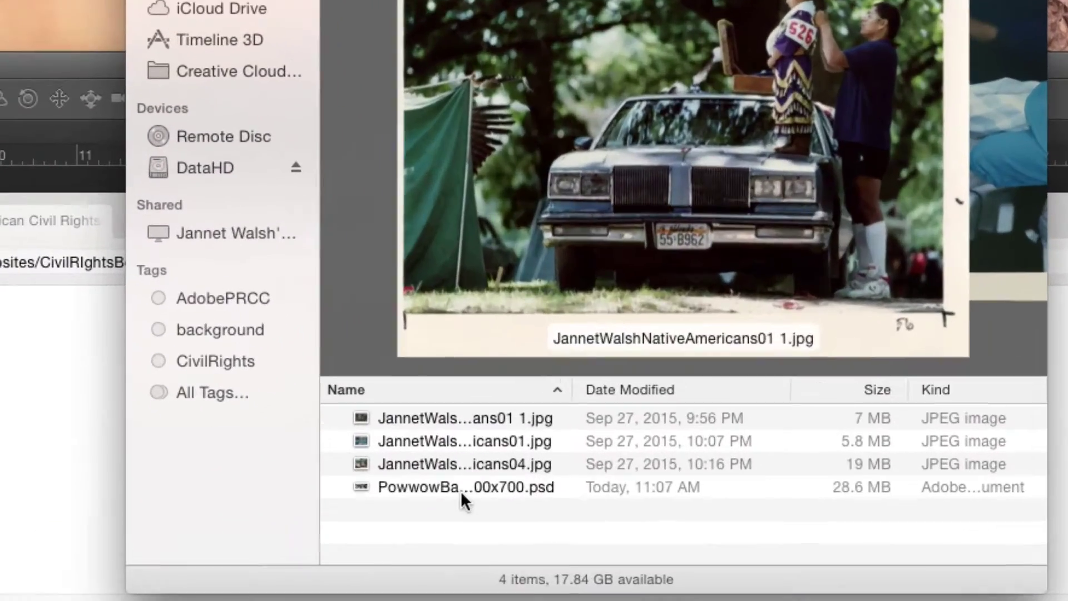
pyautogui.click(461, 491)
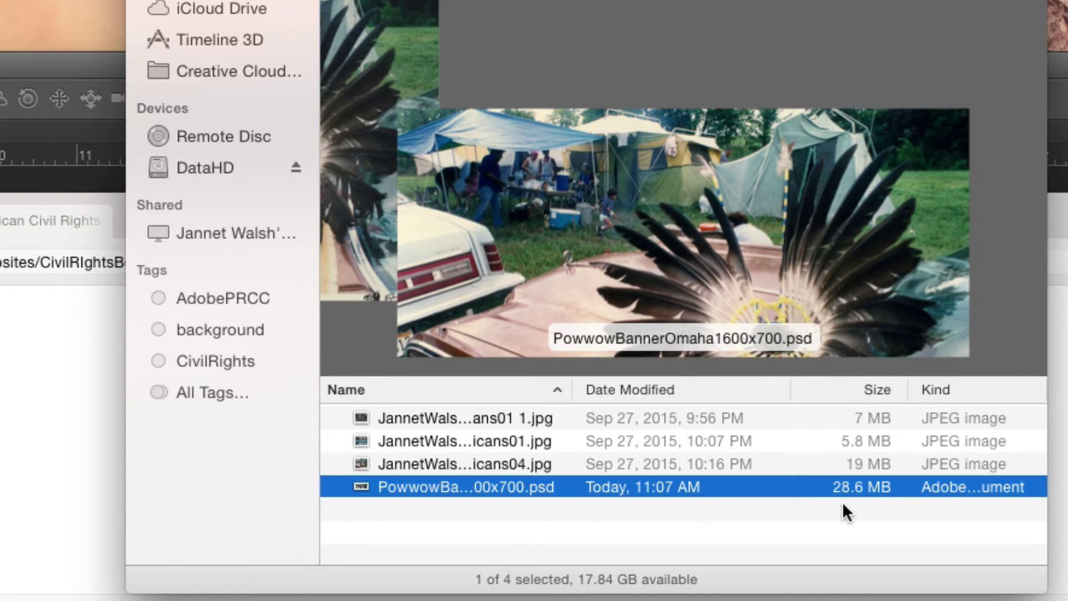
pyautogui.click(34, 69)
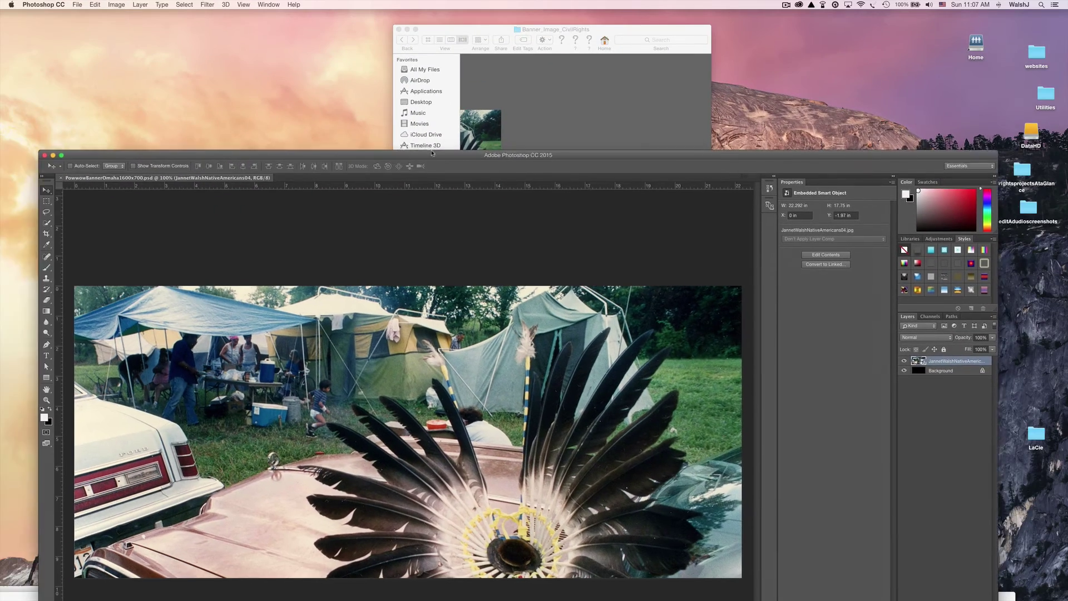
# Step: Open Save for Web (Legacy) with JPEG High, quality 60, at 1600×700 px
pyautogui.moveTo(432, 153); pyautogui.dragTo(428, 40)
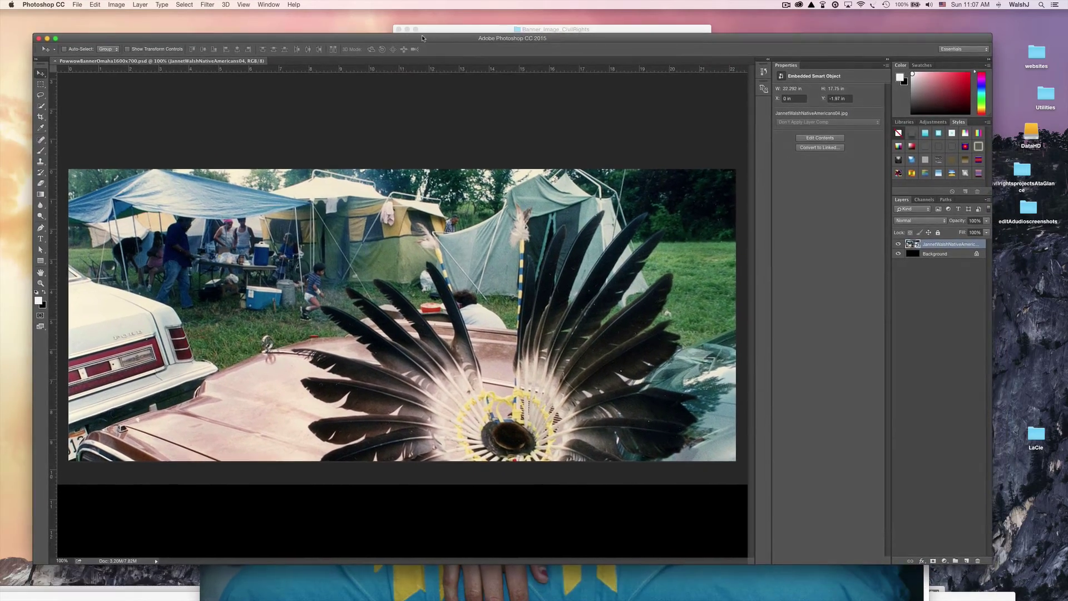
pyautogui.moveTo(422, 37); pyautogui.dragTo(424, 37)
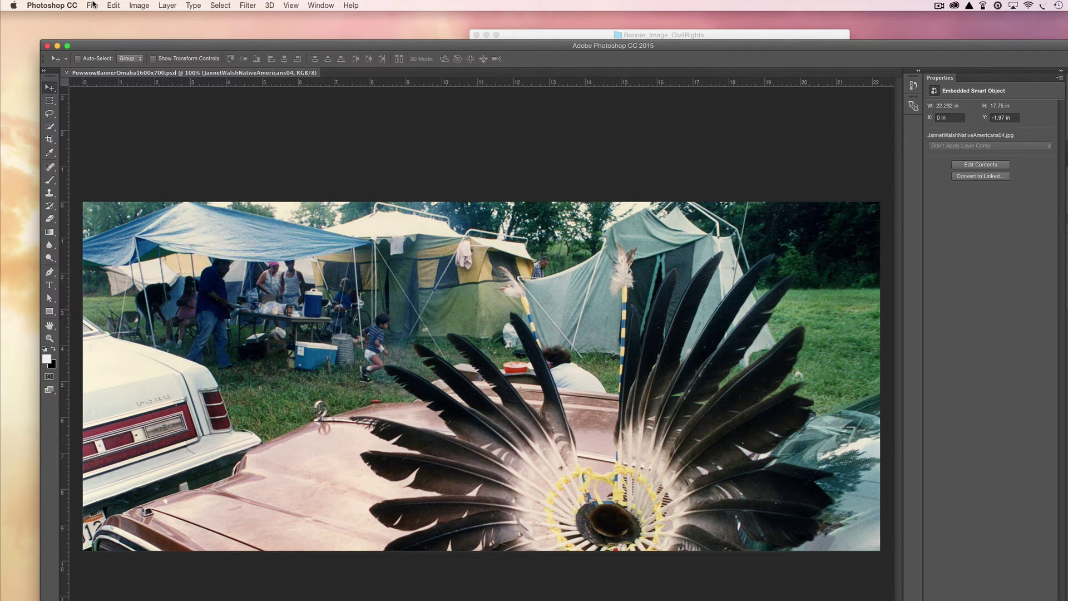
pyautogui.click(92, 5)
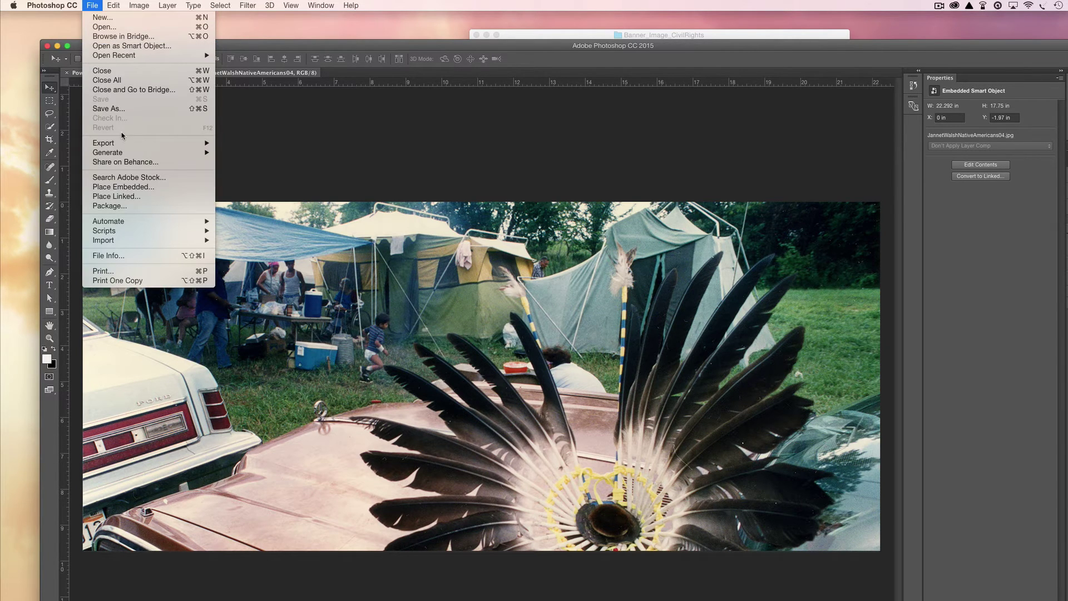
pyautogui.moveTo(123, 146)
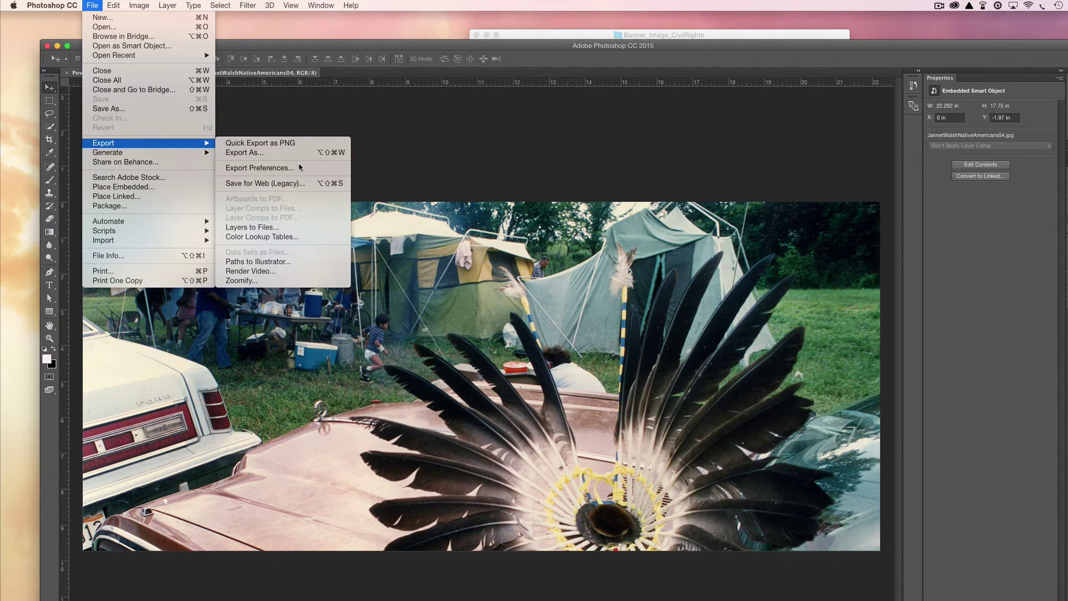
pyautogui.click(294, 184)
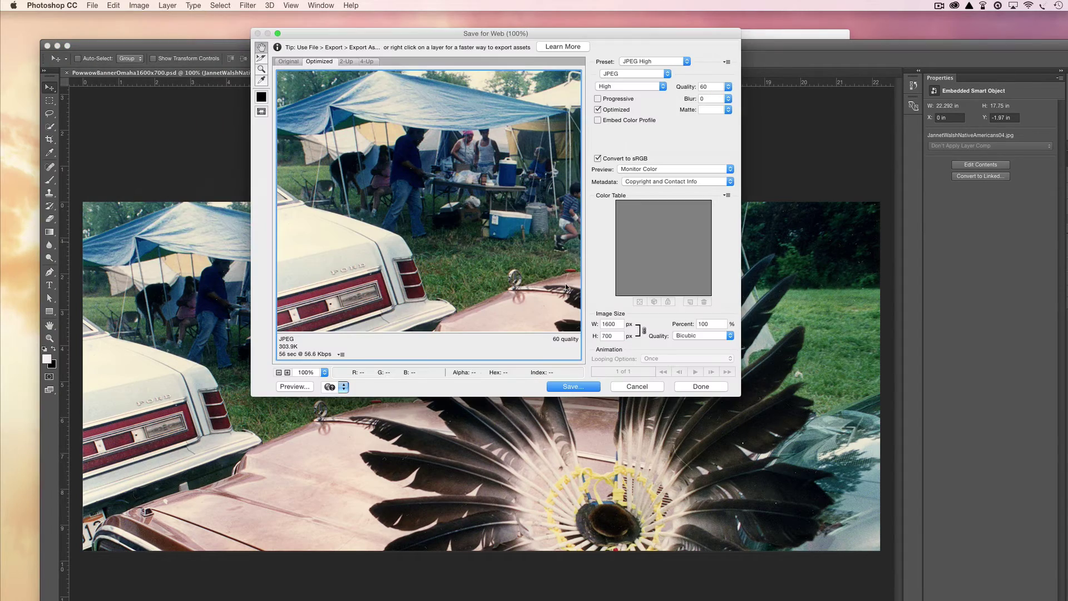
pyautogui.moveTo(609, 40); pyautogui.dragTo(741, 192)
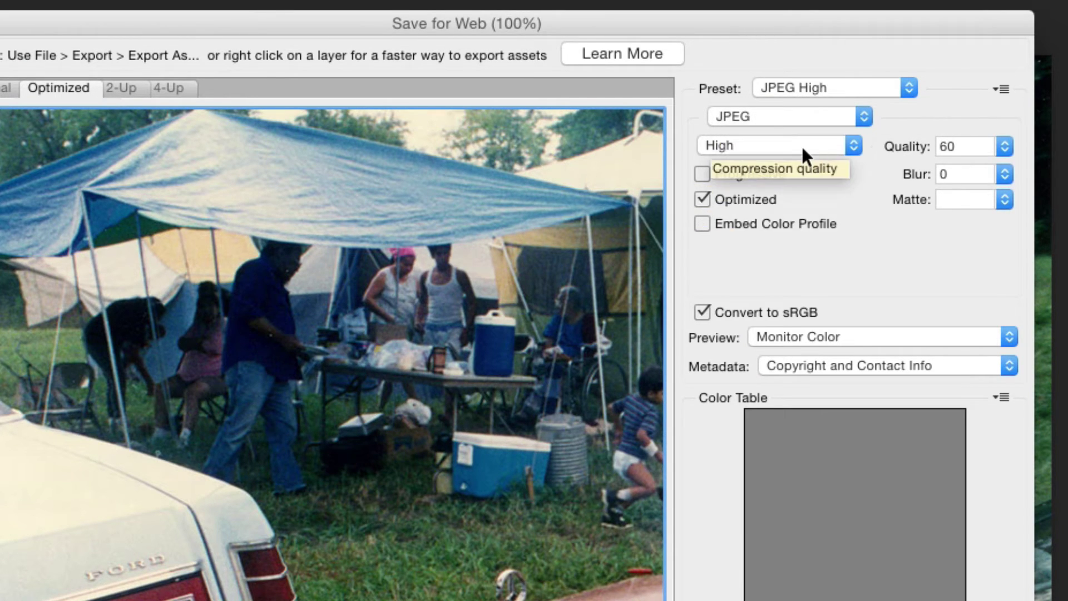
pyautogui.click(833, 146)
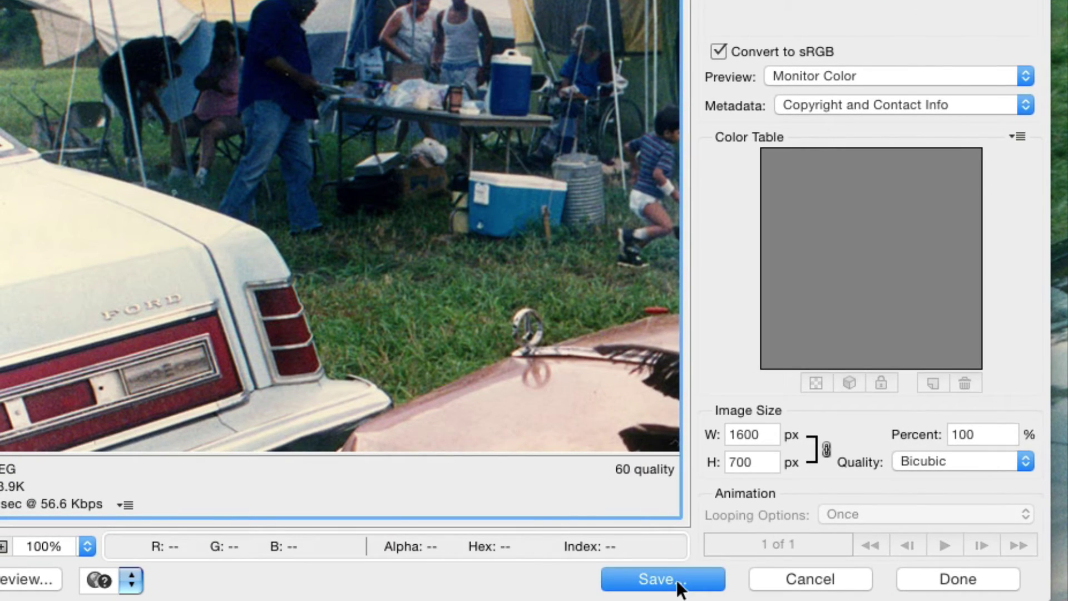
# Step: Save the optimized JPEG as PowwowBannerOmaha1600x700.jpg in the Banner_Image_CivilRights folder
pyautogui.click(676, 578)
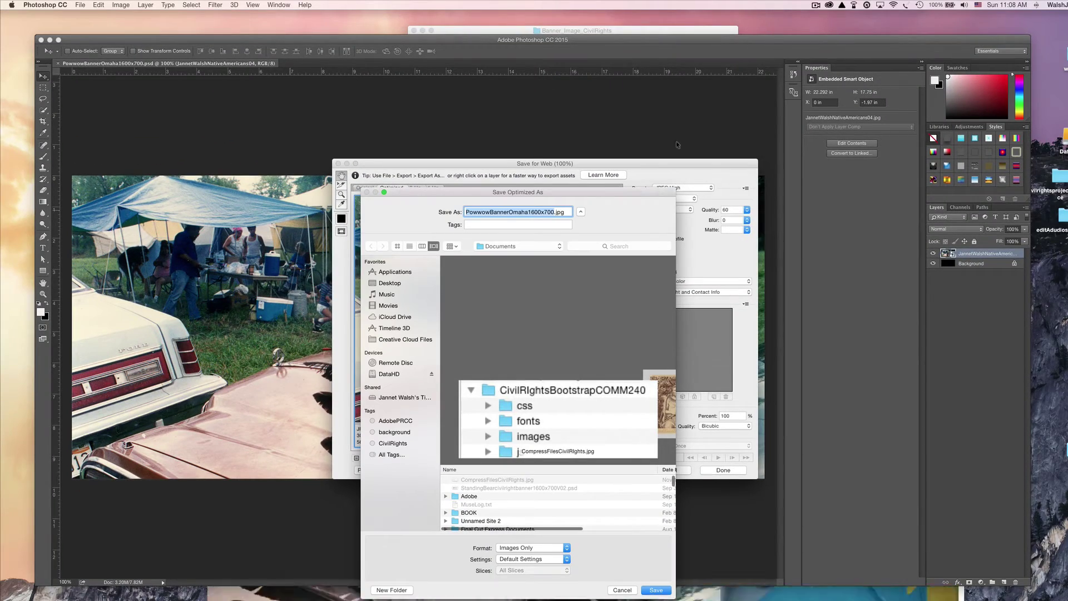
pyautogui.moveTo(604, 195); pyautogui.dragTo(596, 139)
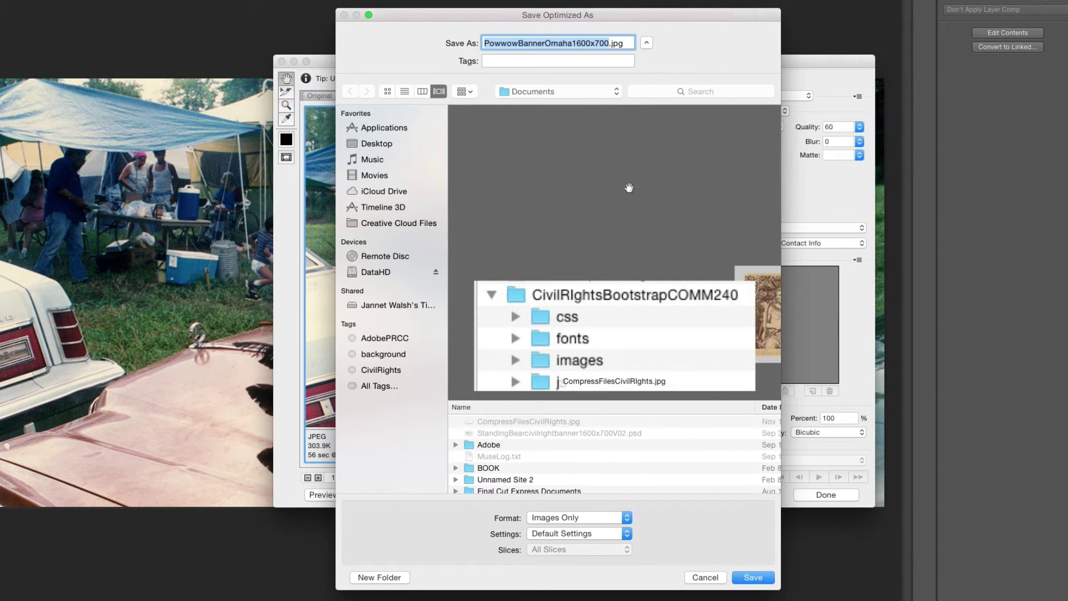
pyautogui.click(604, 95)
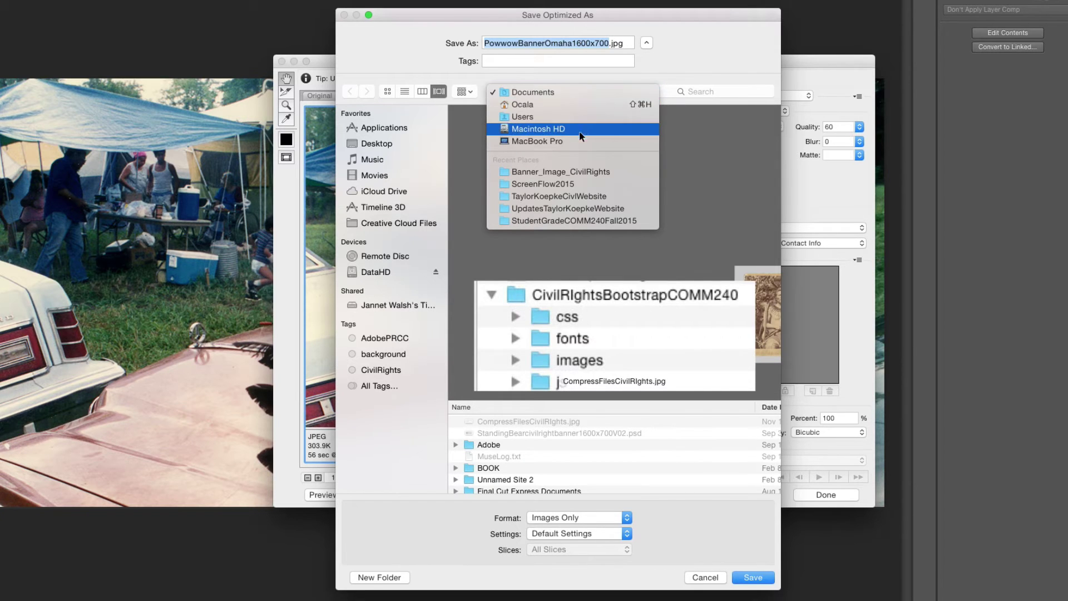
pyautogui.click(573, 173)
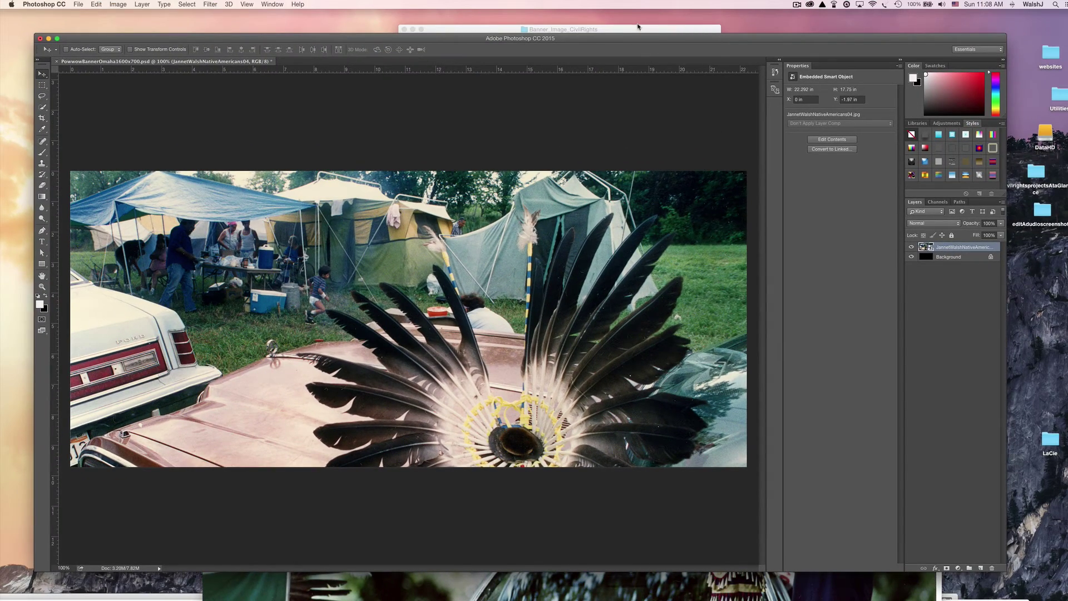
# Step: Check the saved JPEG in the Banner_Image_CivilRights Finder window, then return to the Photoshop banner
pyautogui.click(637, 25)
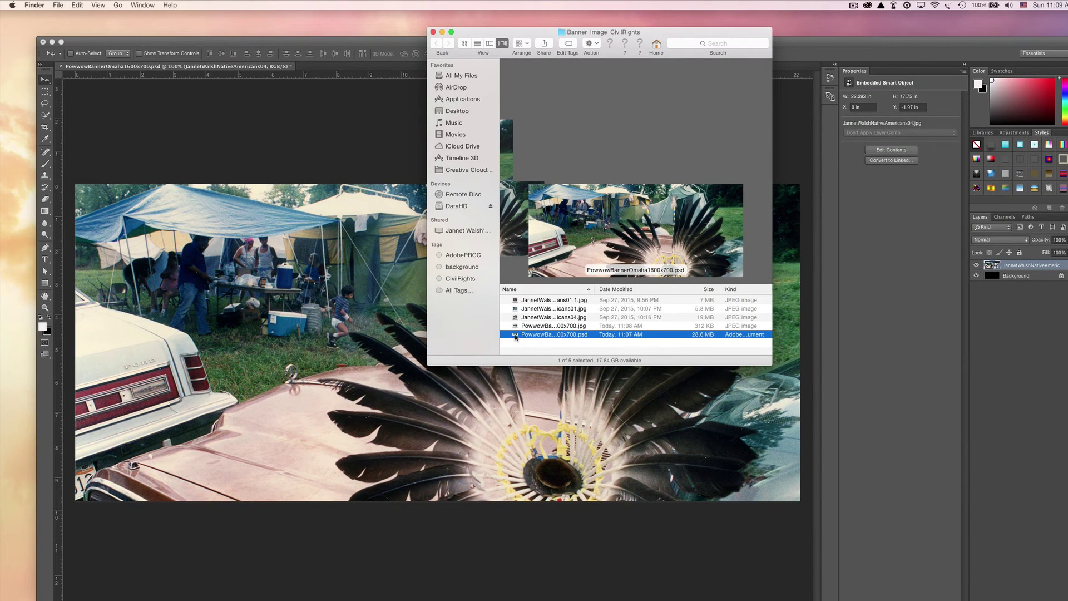
pyautogui.click(299, 117)
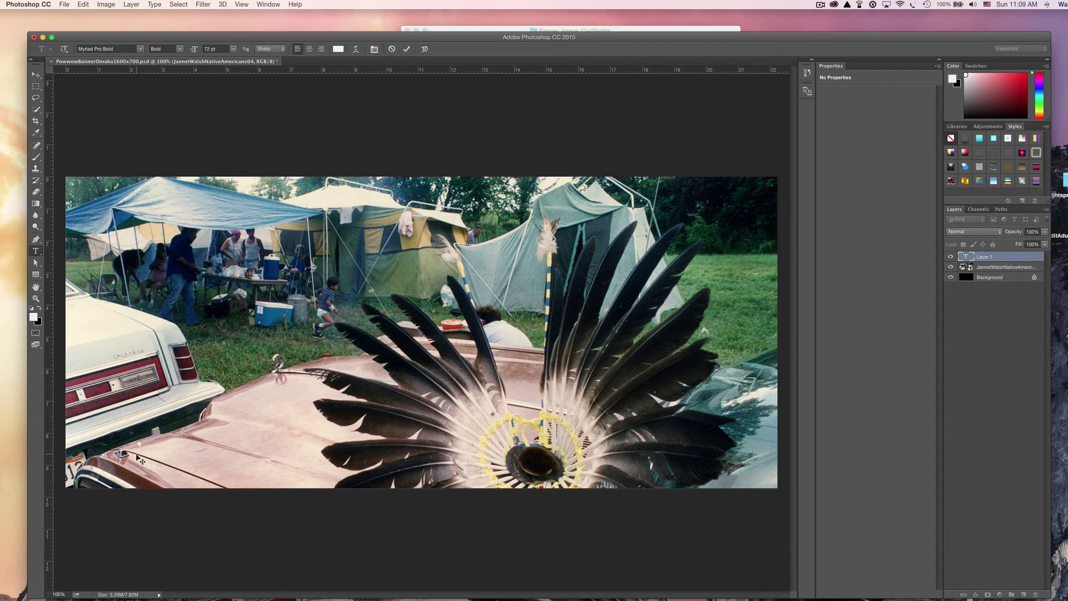
# Step: Type the title 'Native American Civil Rights', shift it about 40 px left, and commit it
pyautogui.write('N')
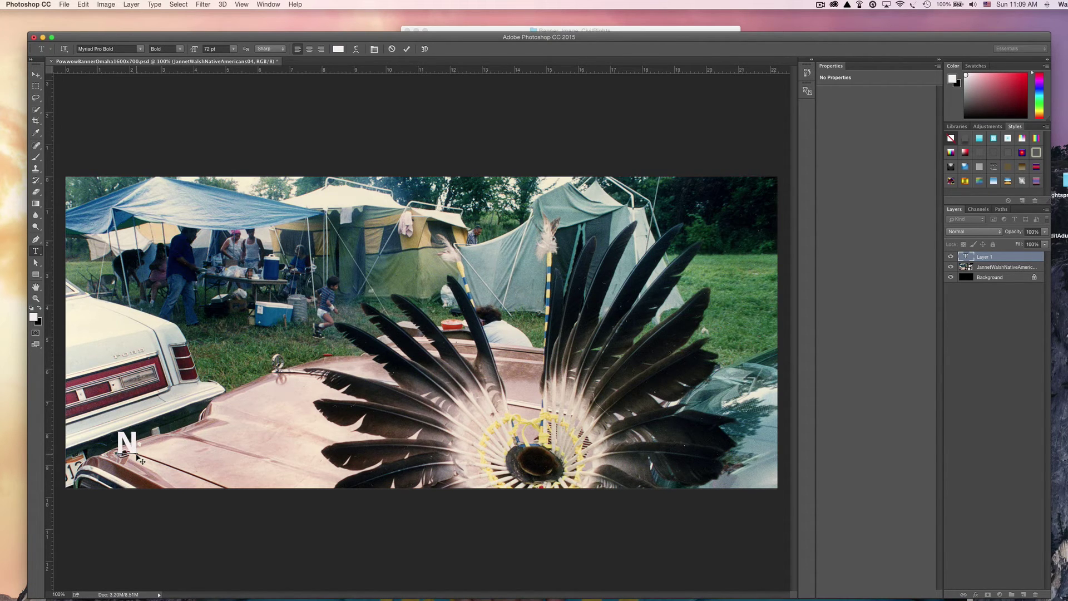
pyautogui.write('ative')
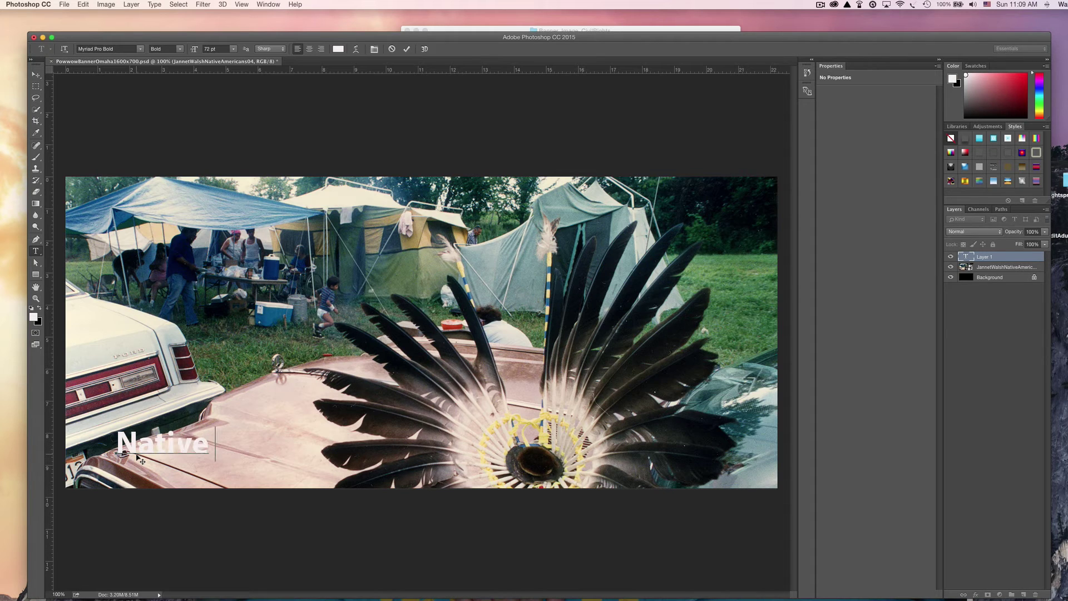
pyautogui.write(' Ame')
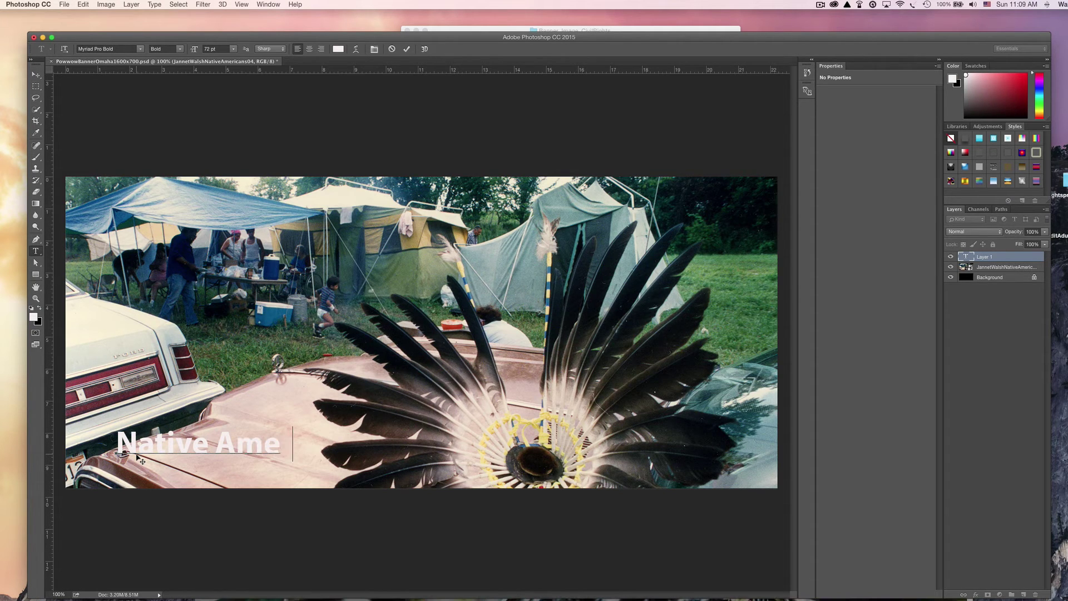
pyautogui.write('rican Civ')
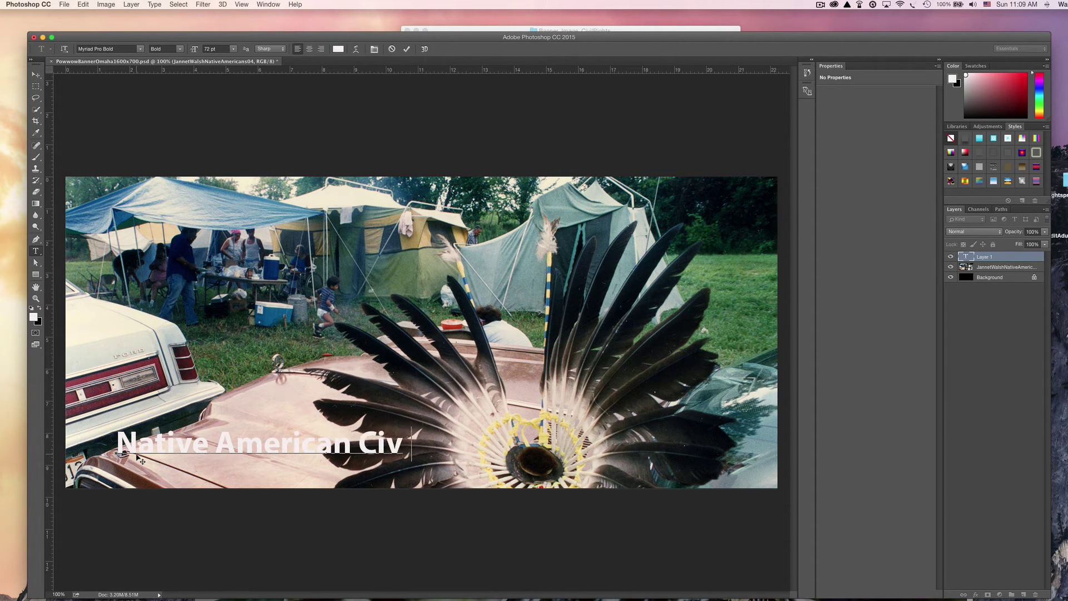
pyautogui.write('il Rights')
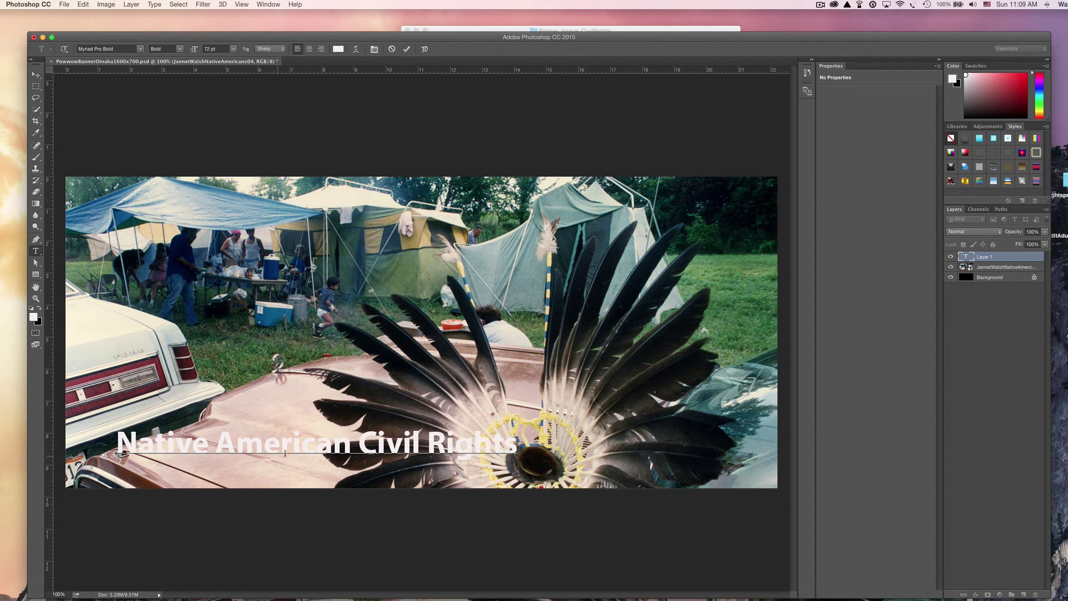
pyautogui.press('Left')
pyautogui.moveTo(276, 474); pyautogui.dragTo(262, 474)
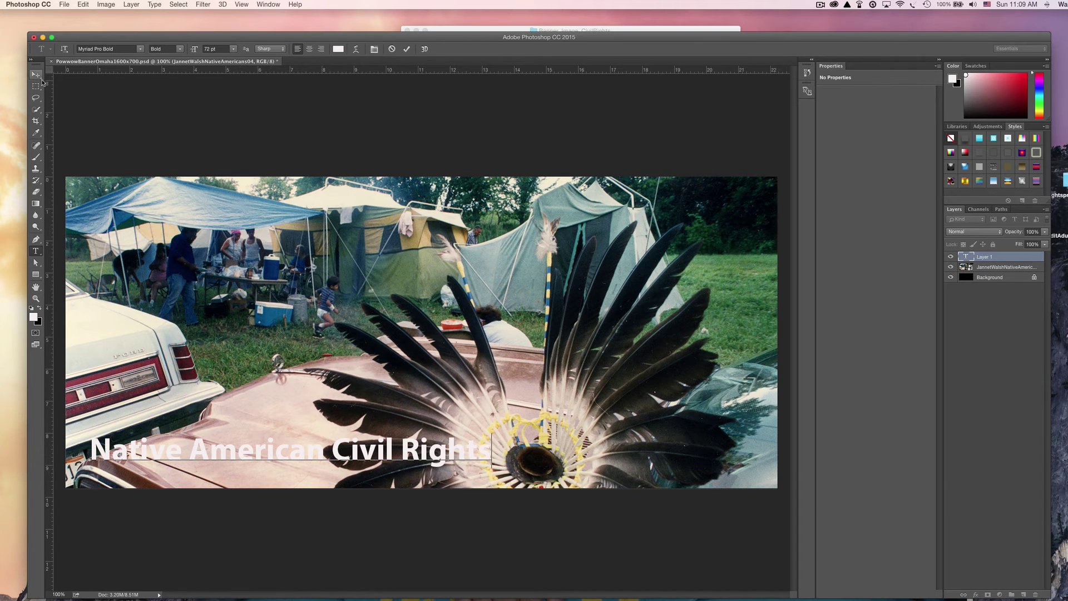
pyautogui.click(36, 75)
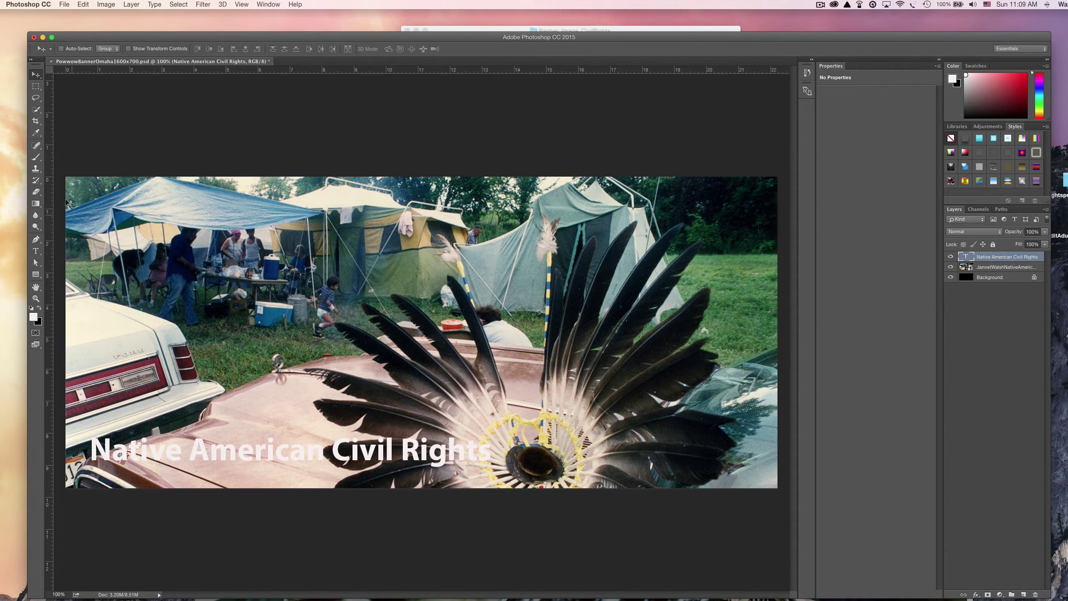
pyautogui.click(36, 253)
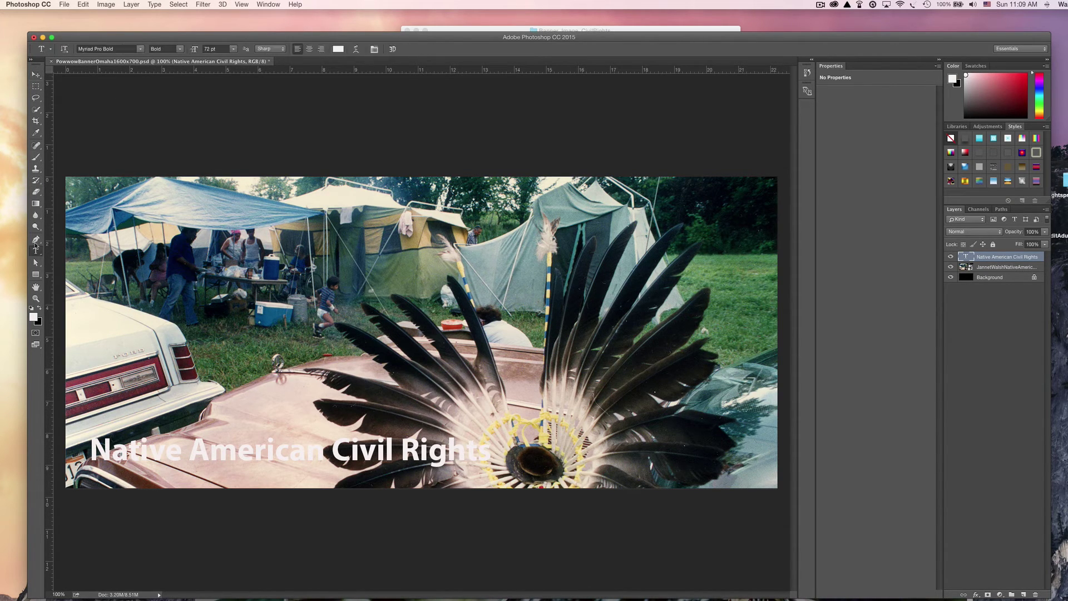
# Step: Start a new text layer below the title and type 'By' followed by the author's name
pyautogui.click(130, 477)
pyautogui.click(134, 473)
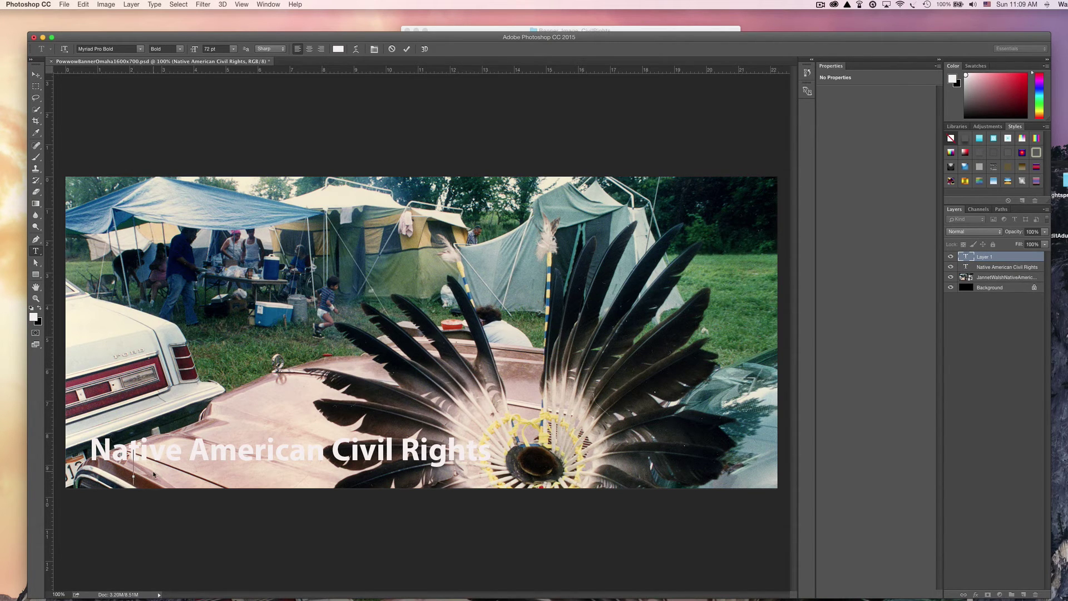
pyautogui.write('P')
pyautogui.press('BackSpace')
pyautogui.write('By Jannet Walsh')
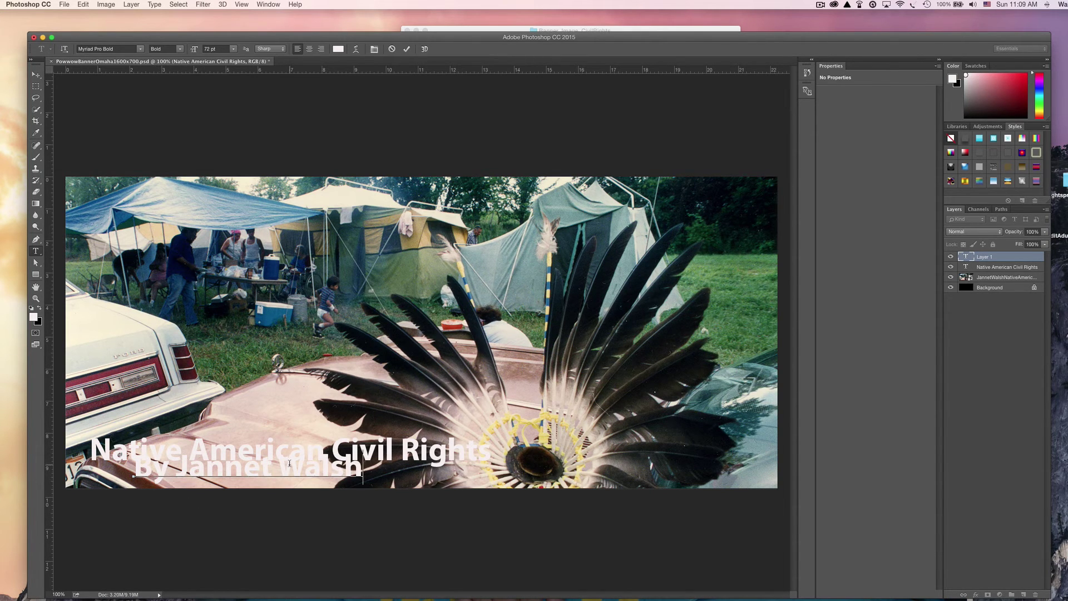
# Step: Set the byline to 30 pt, align it under the title, and append ', multimediatookkit.me'
pyautogui.moveTo(363, 475); pyautogui.dragTo(134, 464)
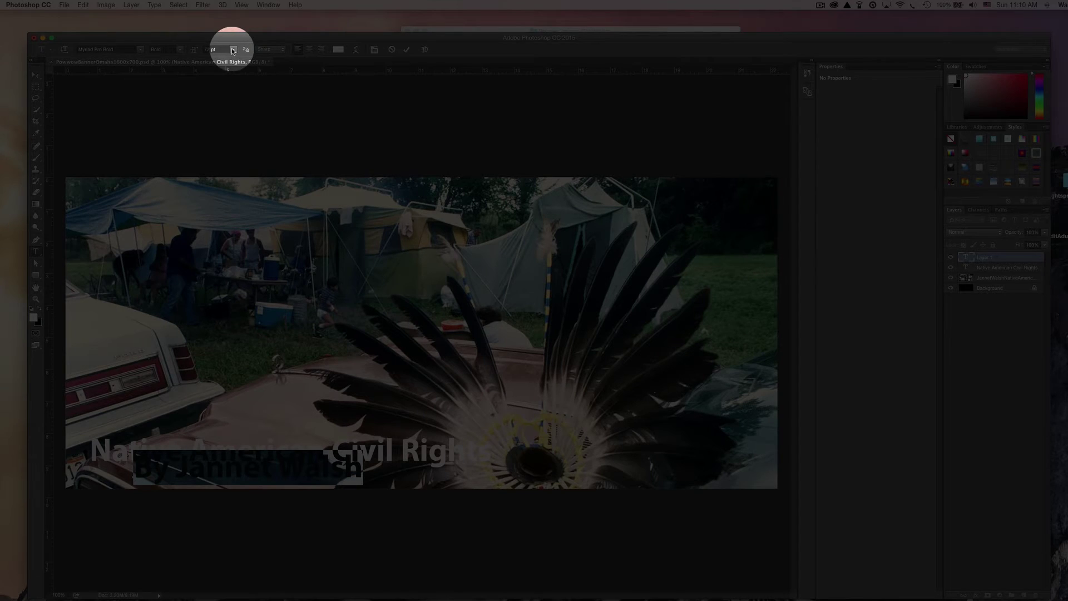
pyautogui.click(230, 48)
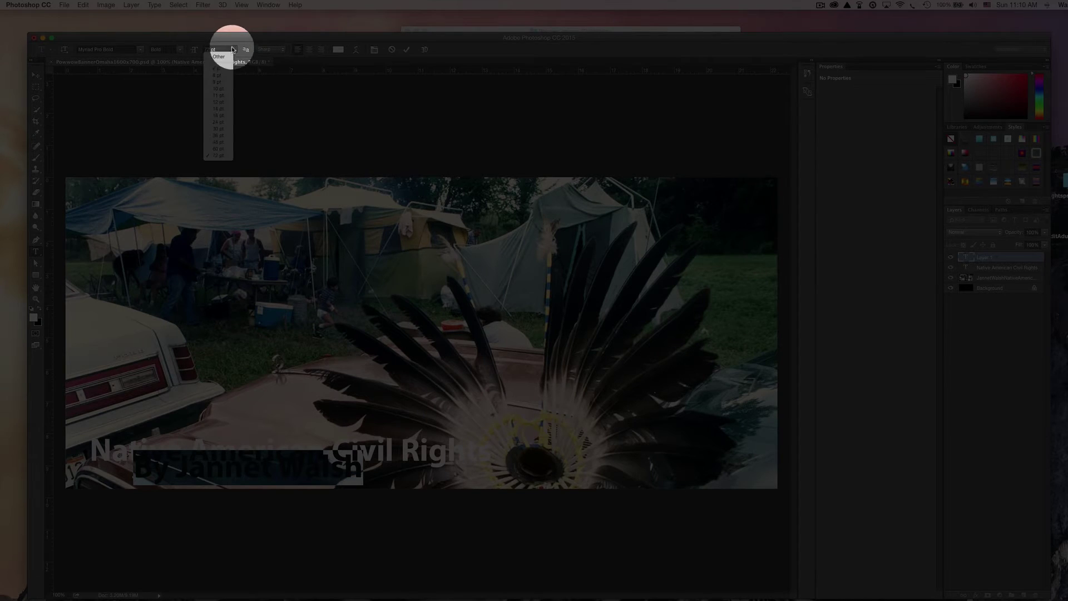
pyautogui.click(218, 128)
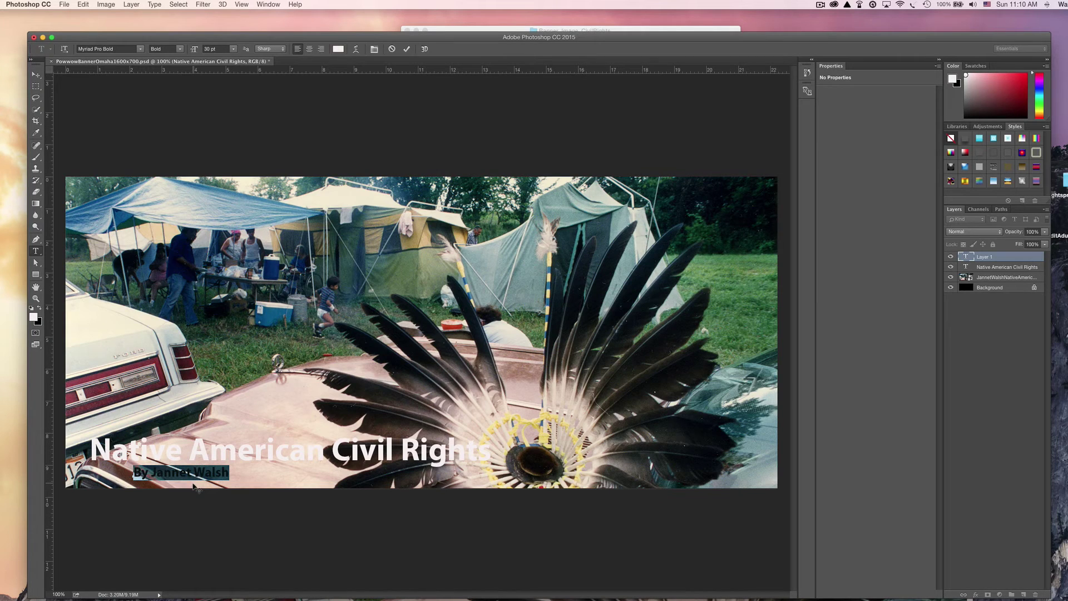
pyautogui.moveTo(195, 487); pyautogui.dragTo(154, 485)
pyautogui.click(164, 472)
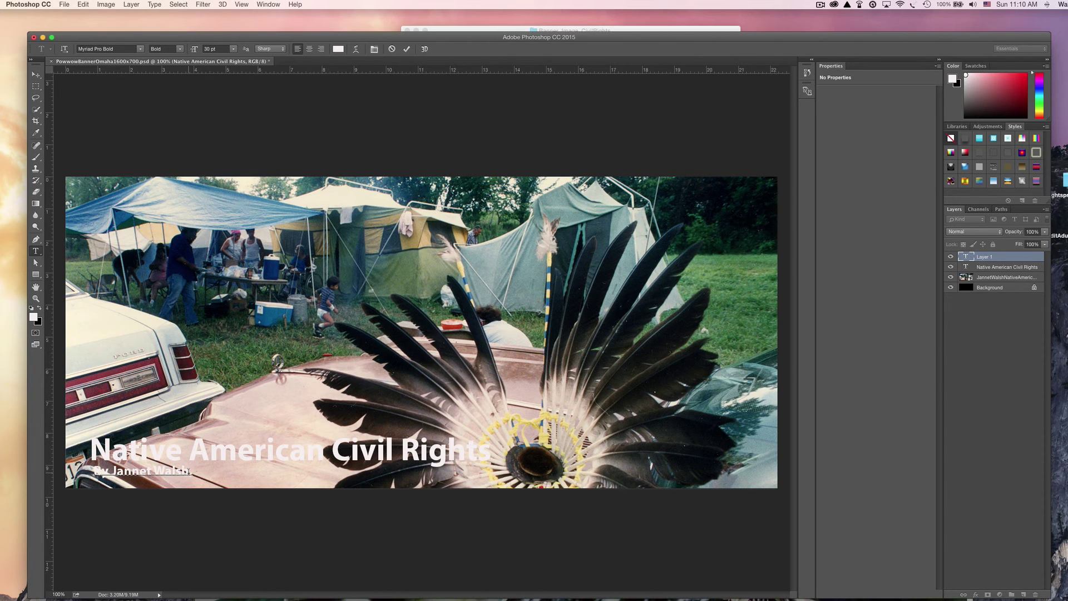
pyautogui.write(', multi')
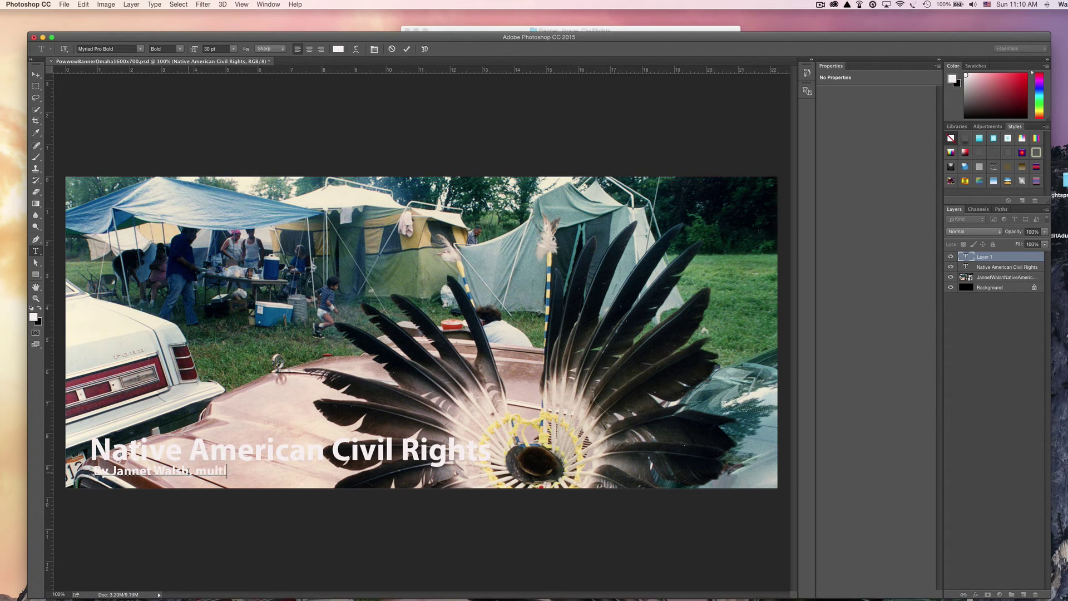
pyautogui.write('media')
pyautogui.write('took')
pyautogui.write('kit.me')
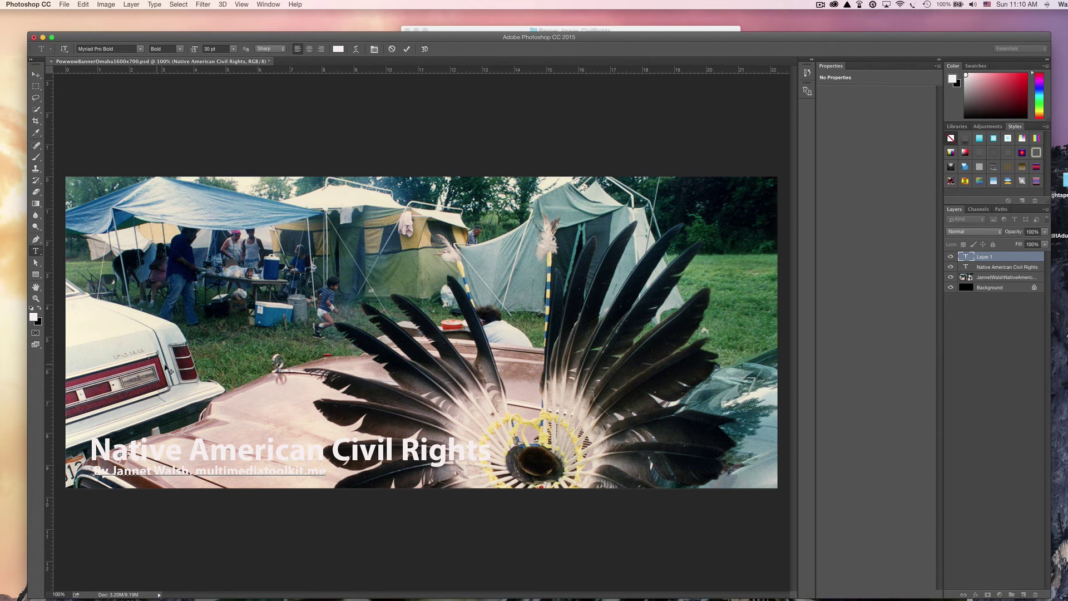
# Step: Select all the byline text, change its colour to a very light green, and commit it
pyautogui.tripleClick(197, 471)
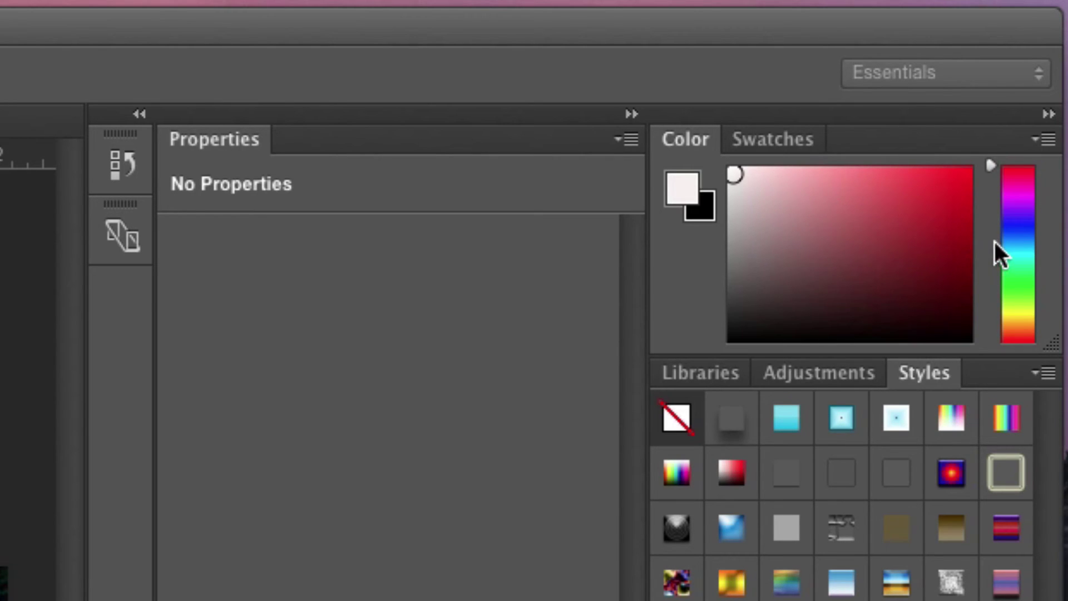
pyautogui.click(1021, 282)
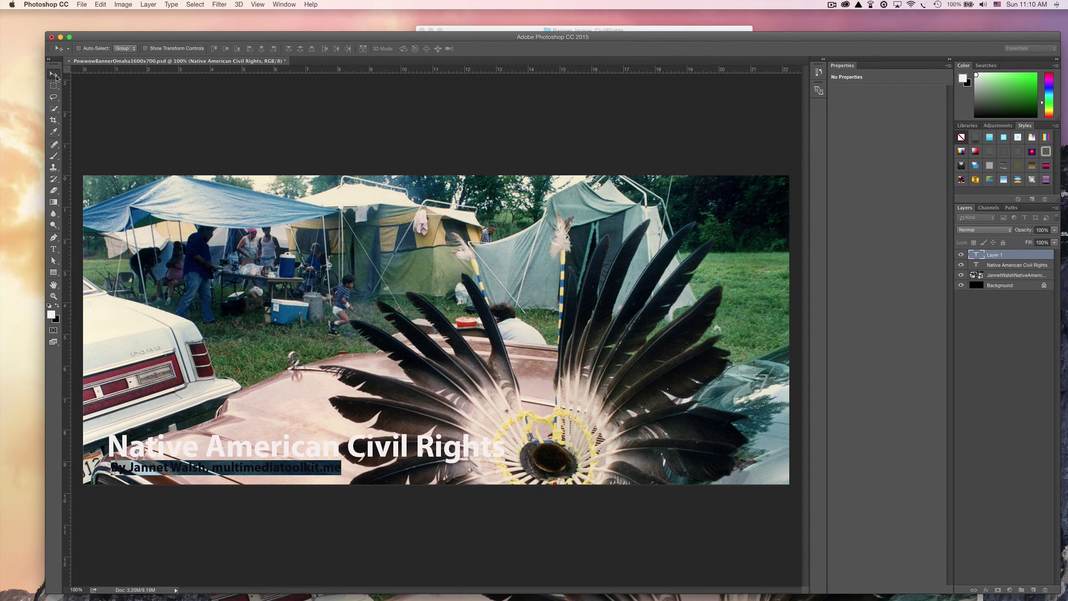
pyautogui.click(54, 73)
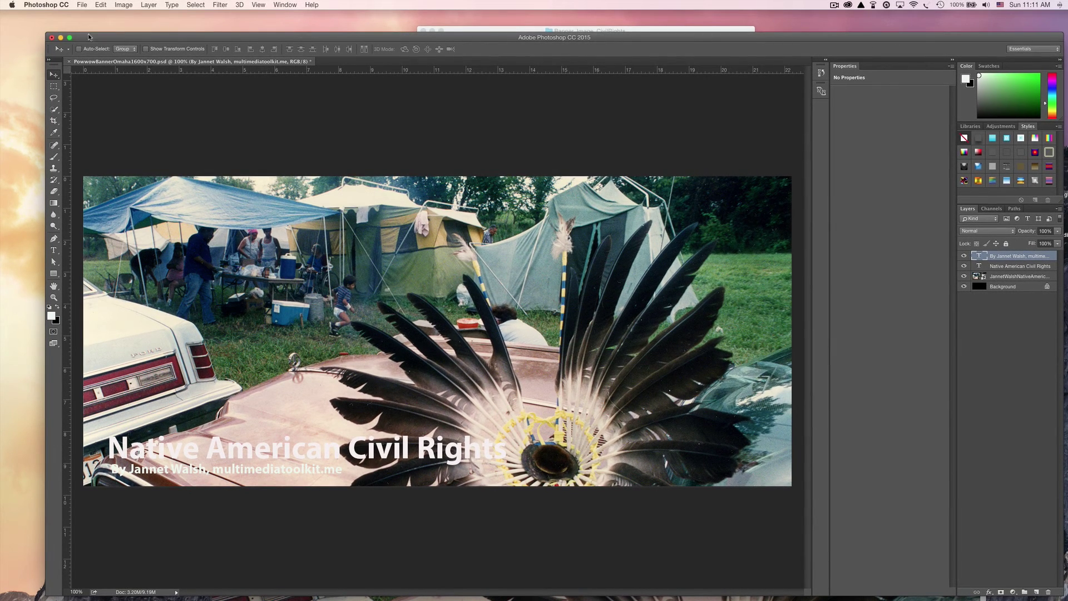
# Step: Save As PowwowBannerOmaha1600x700v2.psd, accepting Maximize Compatibility in the format options
pyautogui.click(82, 5)
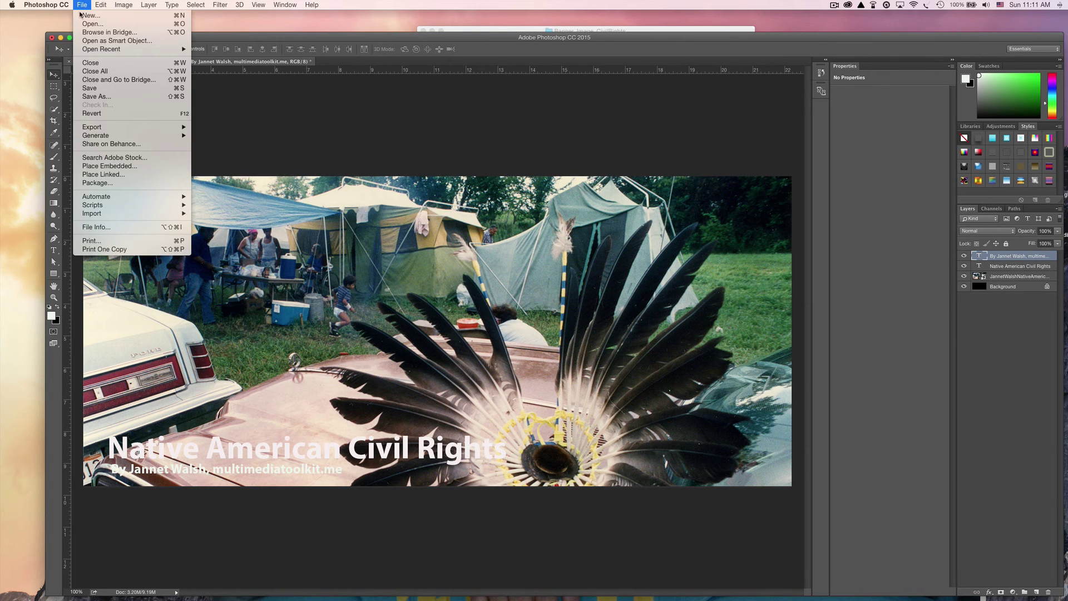
pyautogui.click(79, 100)
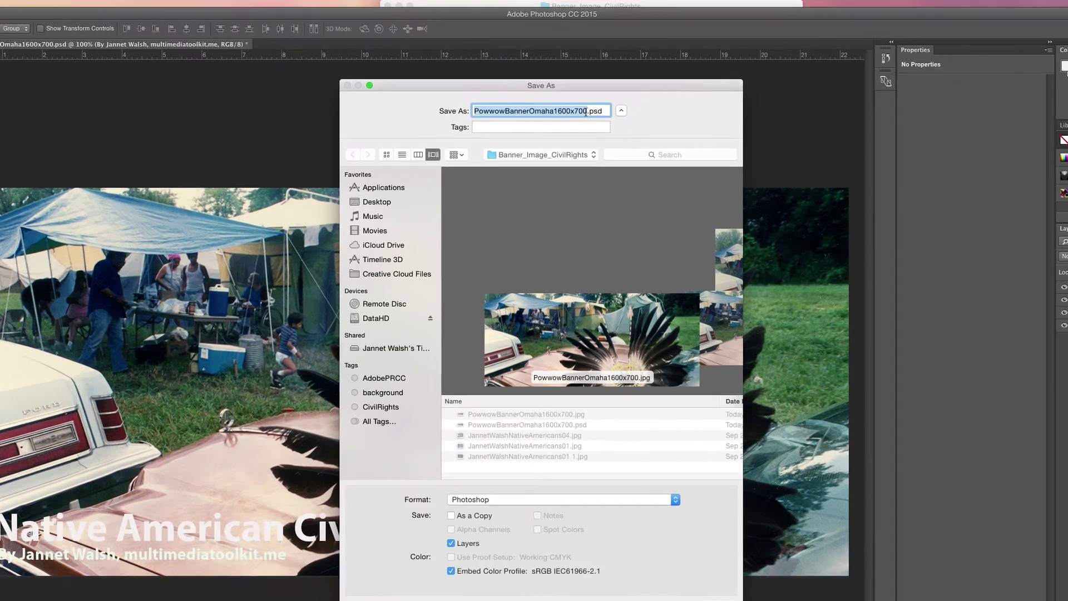
pyautogui.click(580, 110)
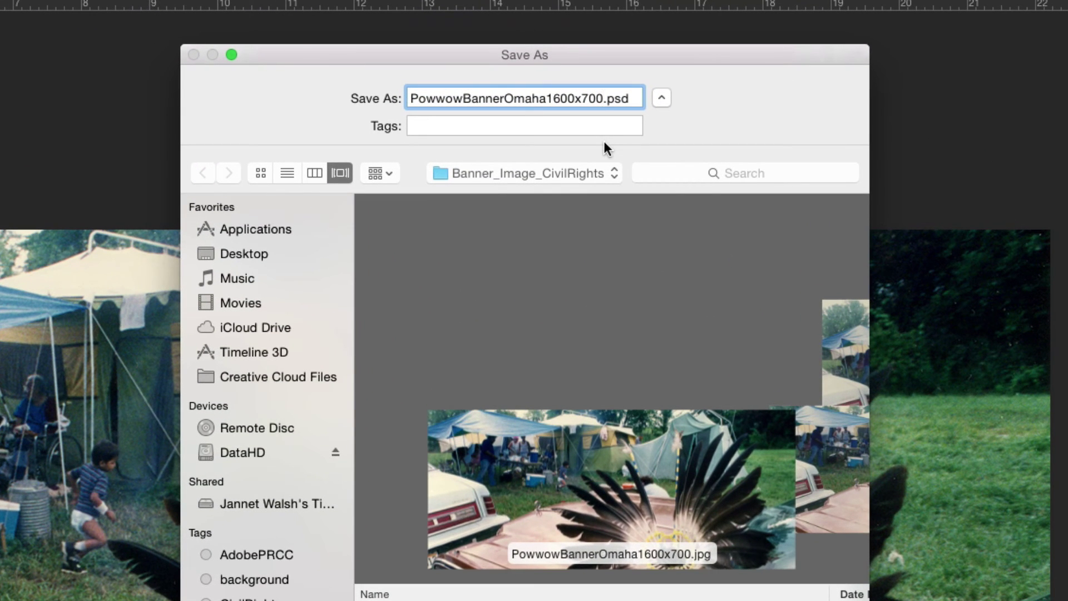
pyautogui.write('v2')
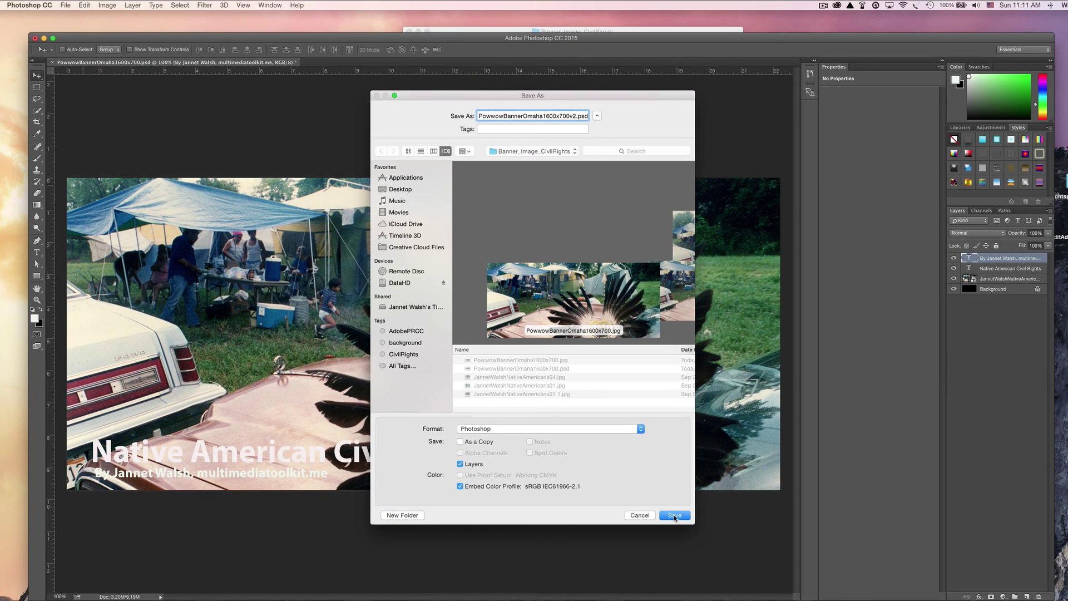
pyautogui.click(674, 515)
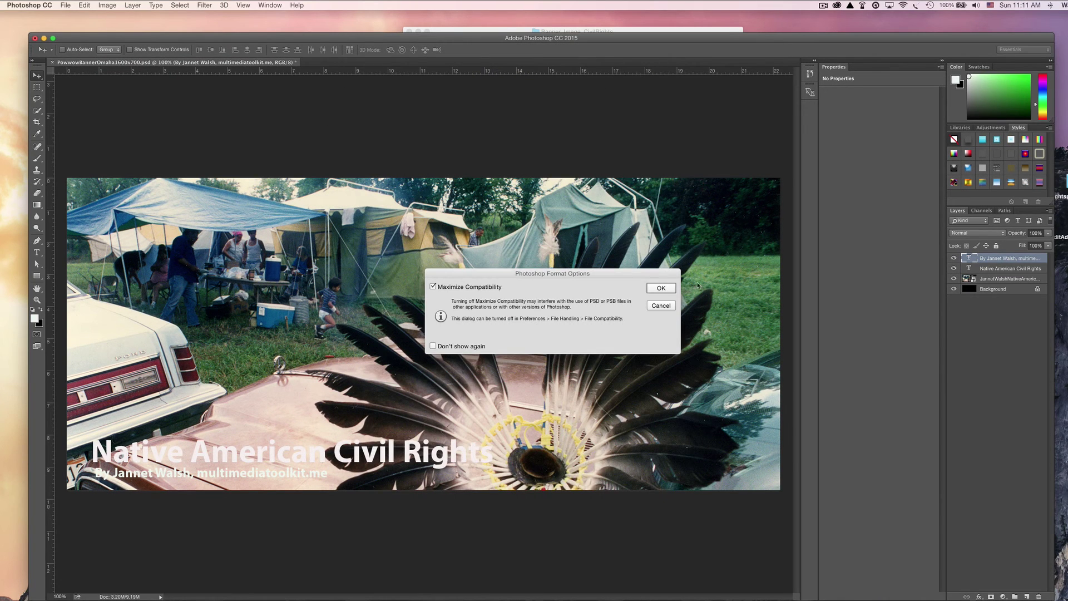
pyautogui.click(660, 288)
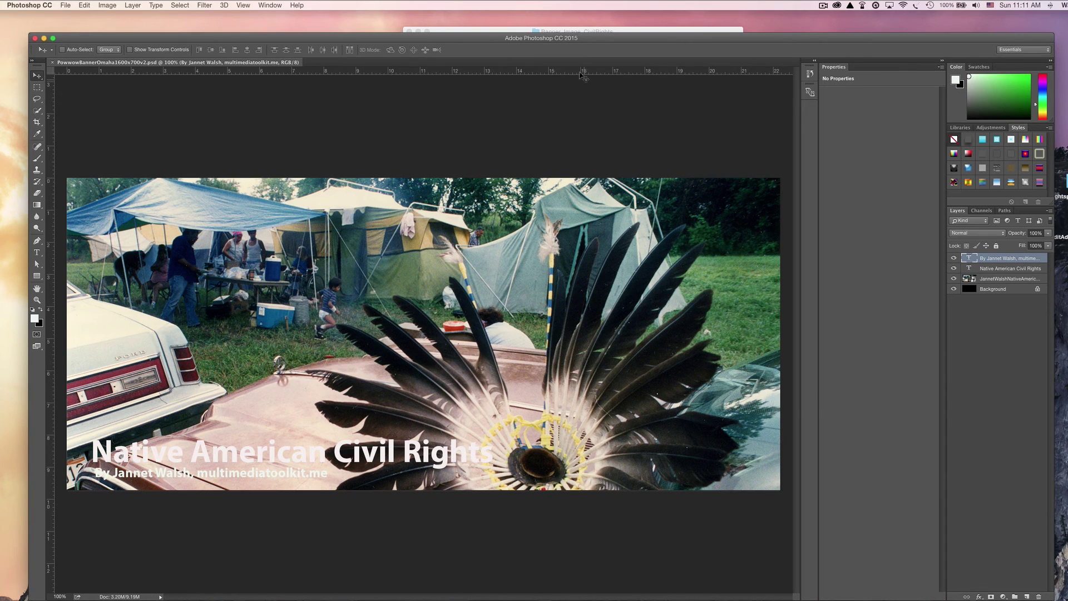
pyautogui.click(610, 30)
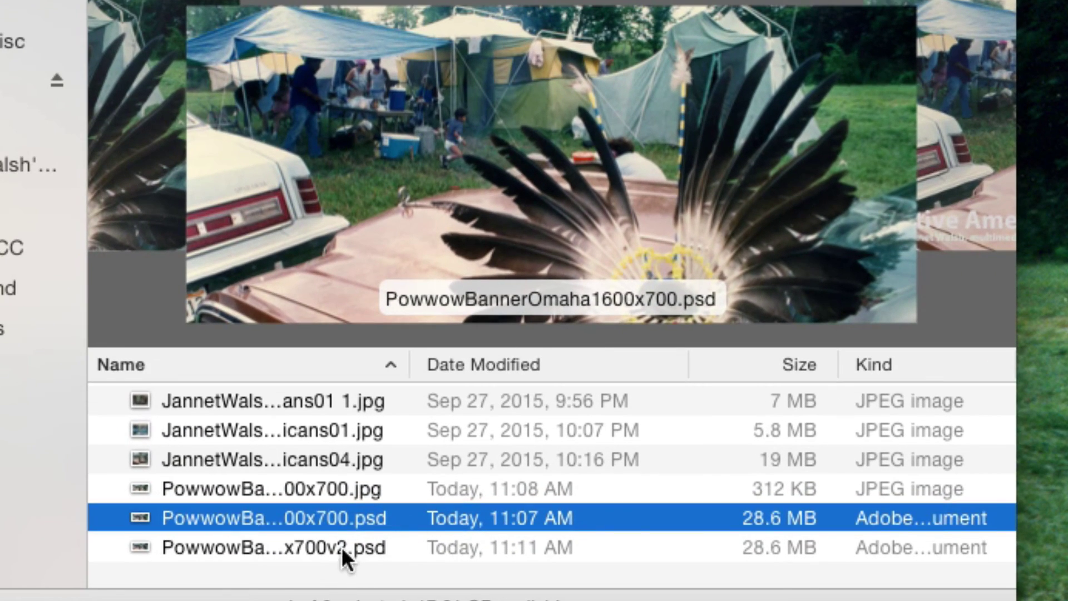
pyautogui.click(342, 546)
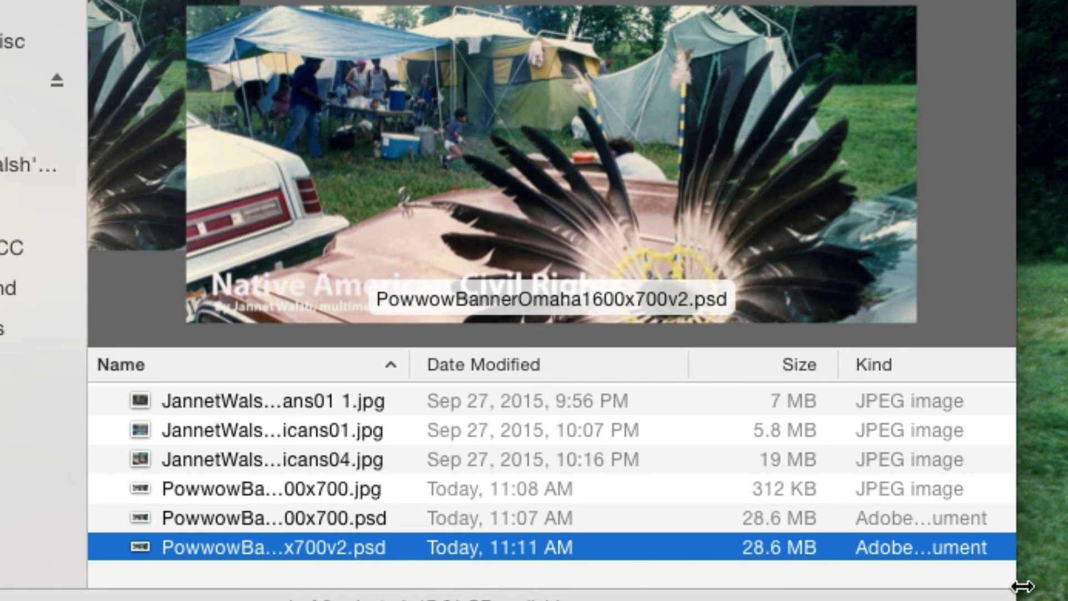
pyautogui.scroll(3, 690, 214)
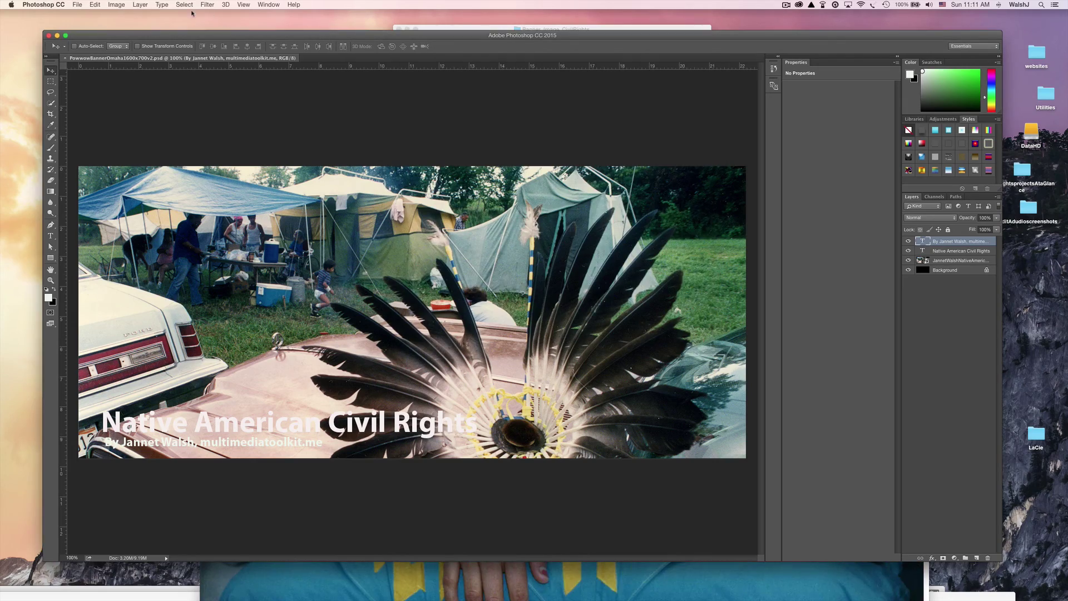
# Step: Export via Save for Web (Legacy) as a JPEG High 1600x700 named PowwowBannerOmaha1600x700v2.jpg
pyautogui.click(76, 5)
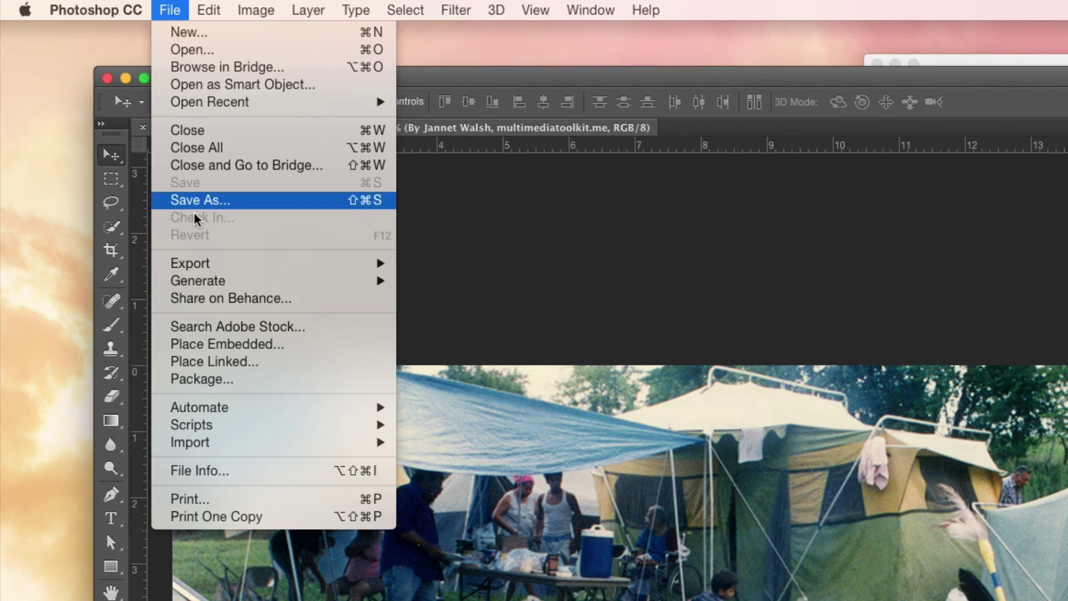
pyautogui.moveTo(203, 264)
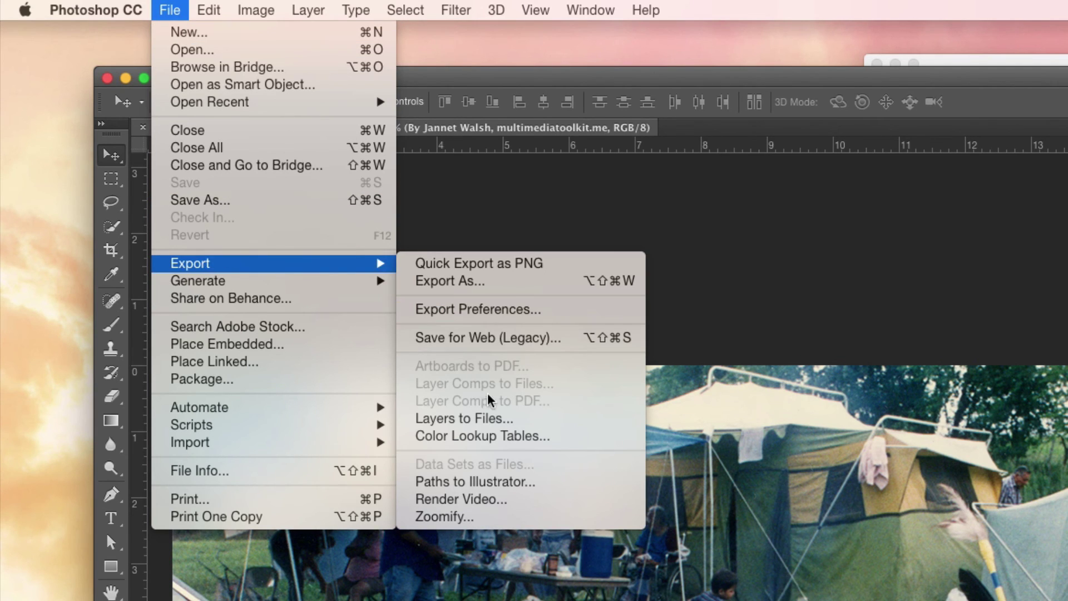
pyautogui.click(481, 339)
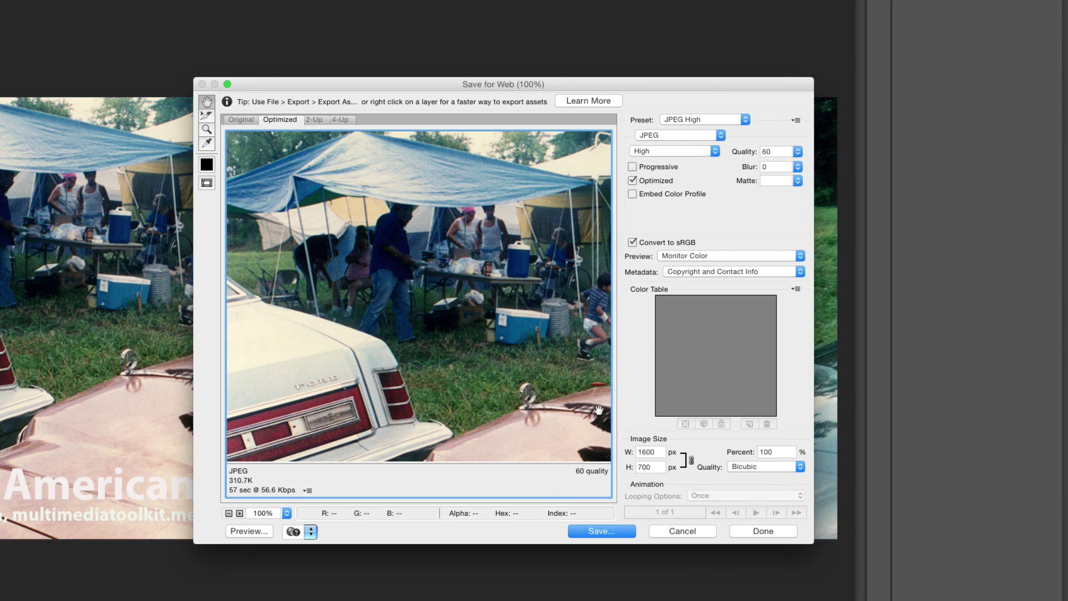
pyautogui.click(590, 531)
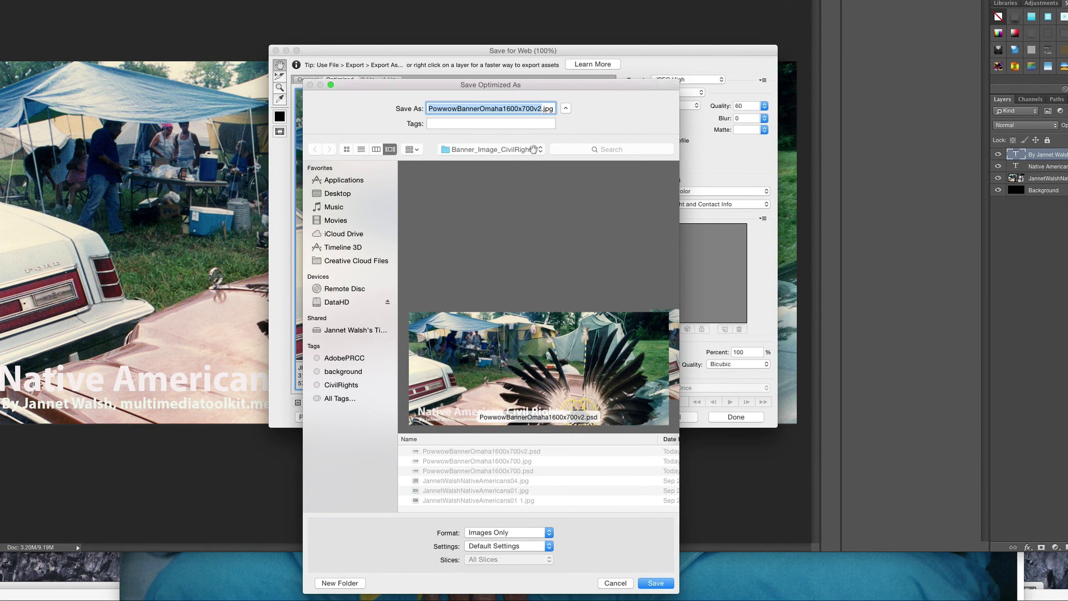
pyautogui.moveTo(632, 84); pyautogui.dragTo(648, 0)
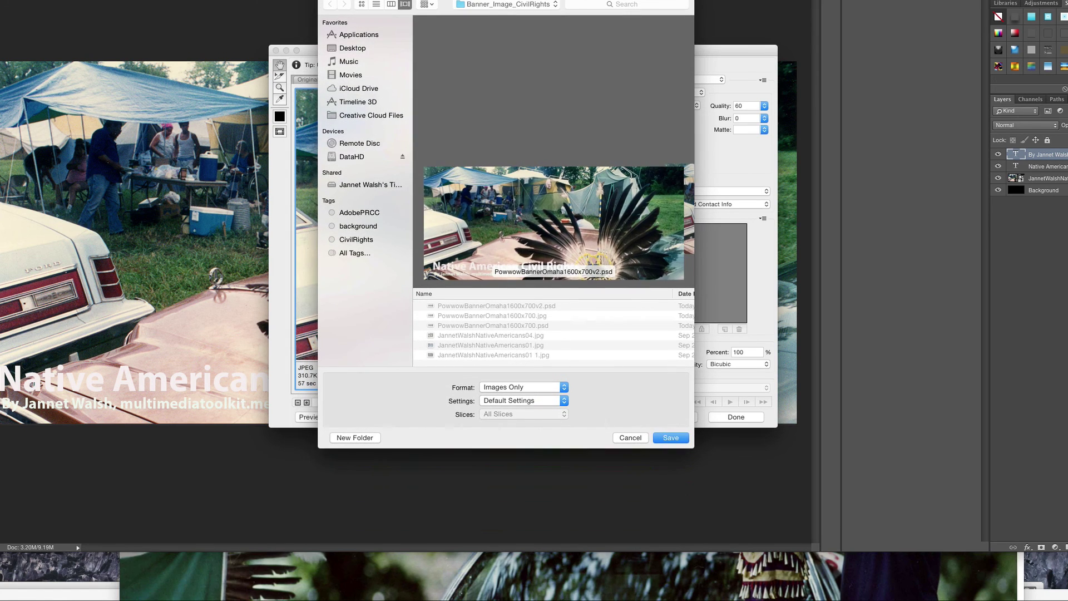
pyautogui.click(670, 439)
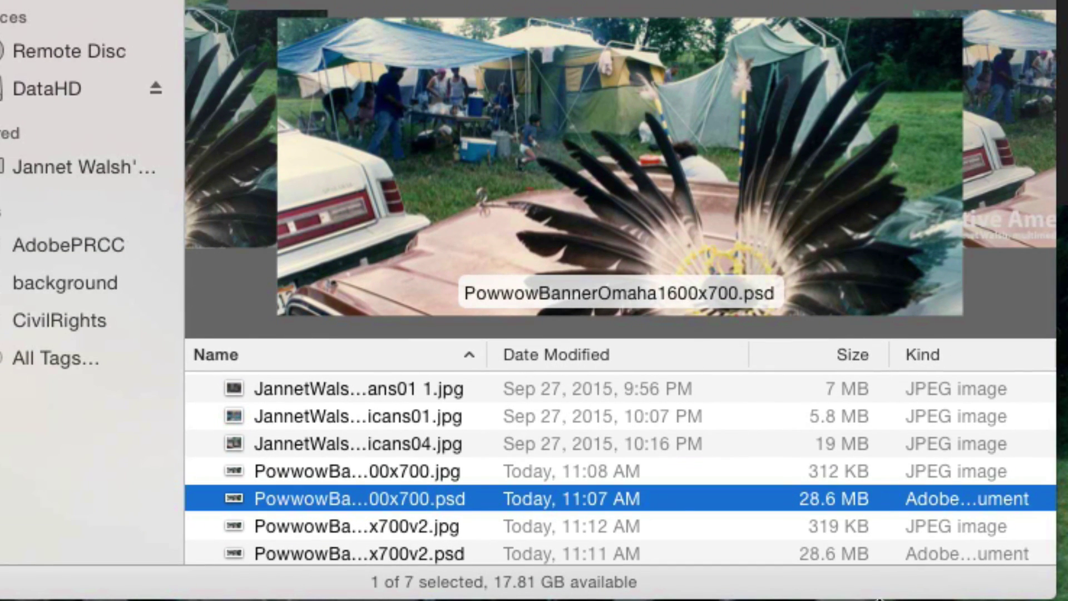
pyautogui.hscroll(3, 765, 293)
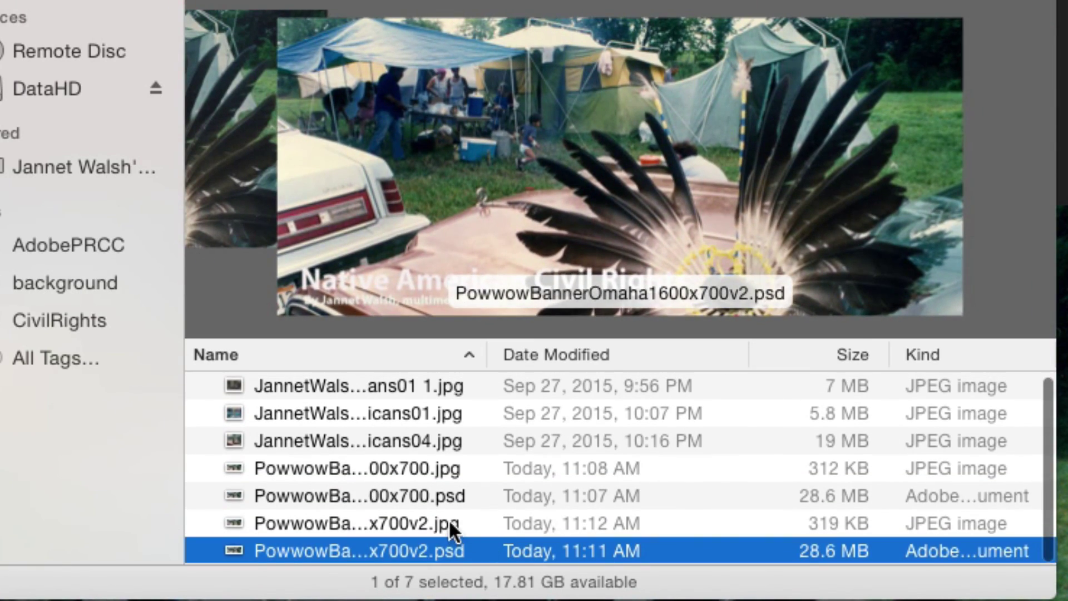
pyautogui.click(448, 519)
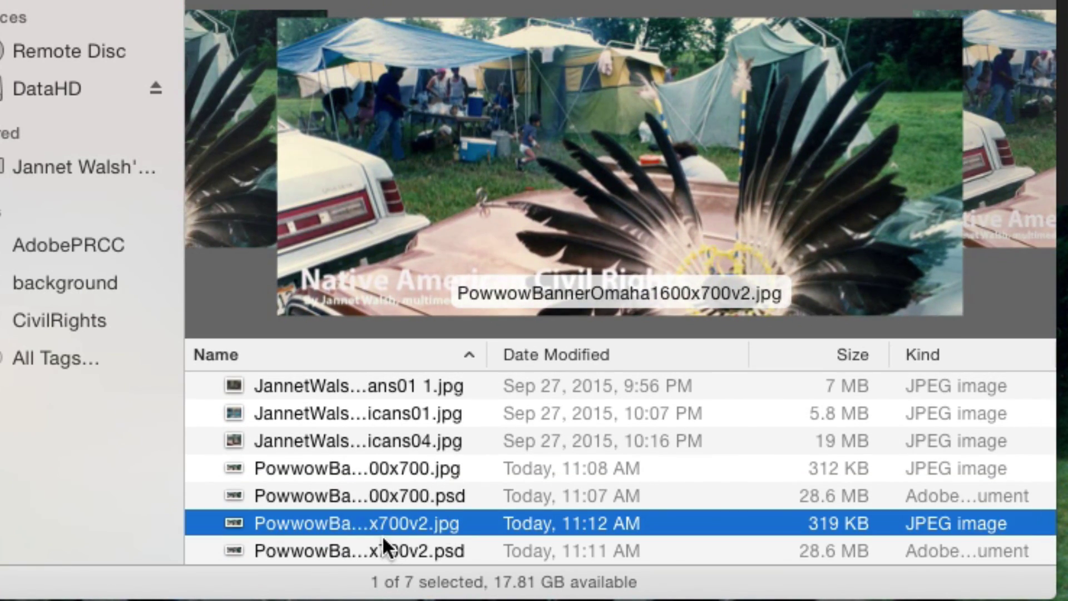
pyautogui.click(330, 550)
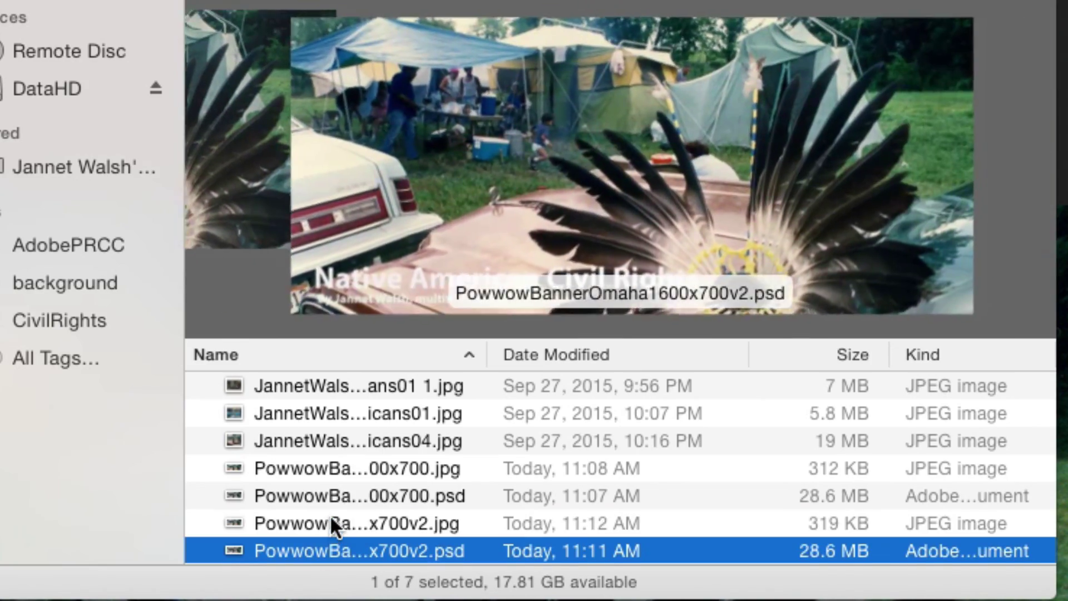
pyautogui.click(329, 520)
pyautogui.scroll(-1, 674, 215)
pyautogui.scroll(2, 675, 217)
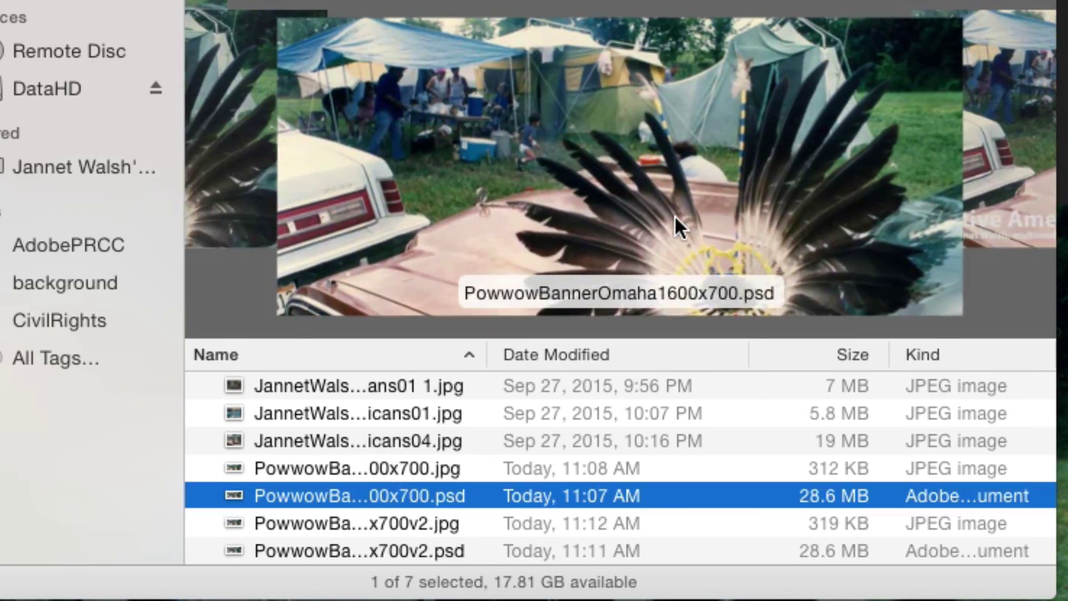